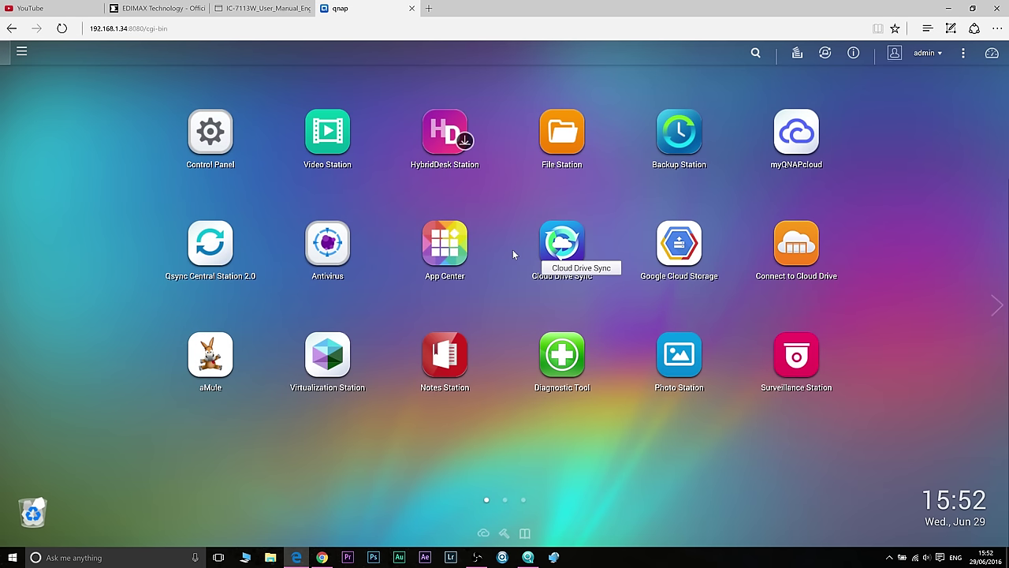
Step: Launch App Center from the QTS Main Menu, then minimize it to the desktop
left_click(22, 53)
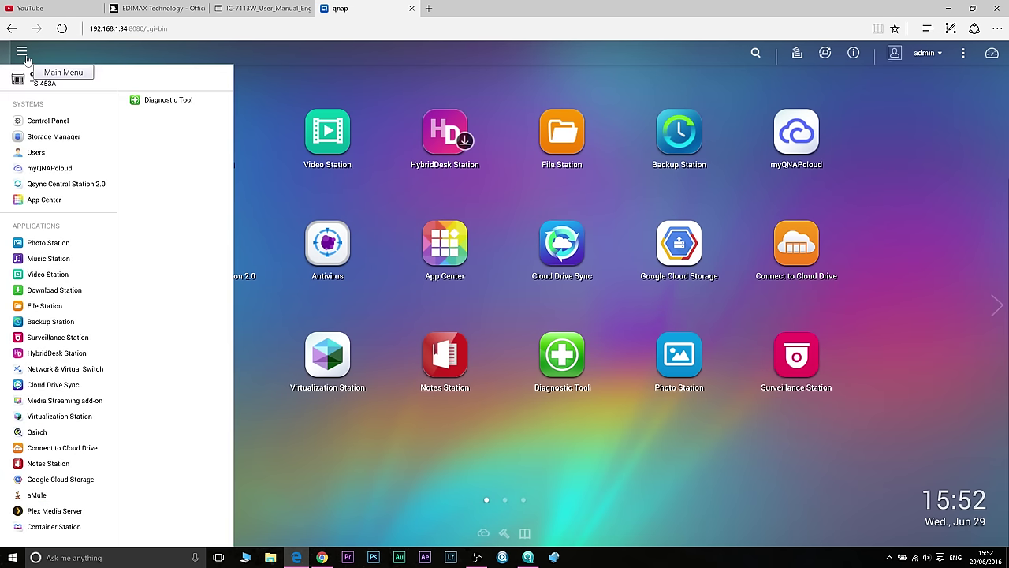
left_click(24, 55)
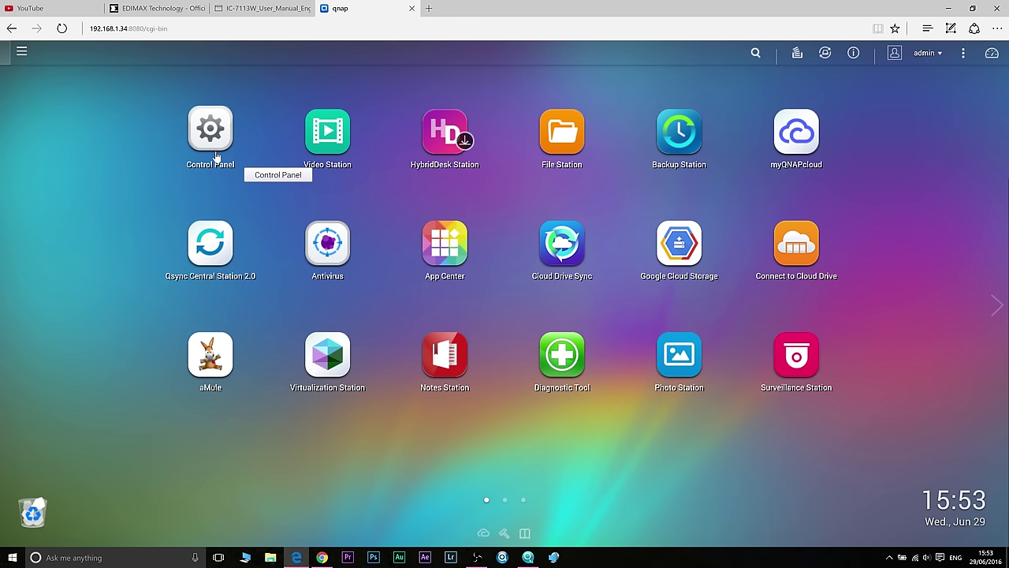
left_click(23, 54)
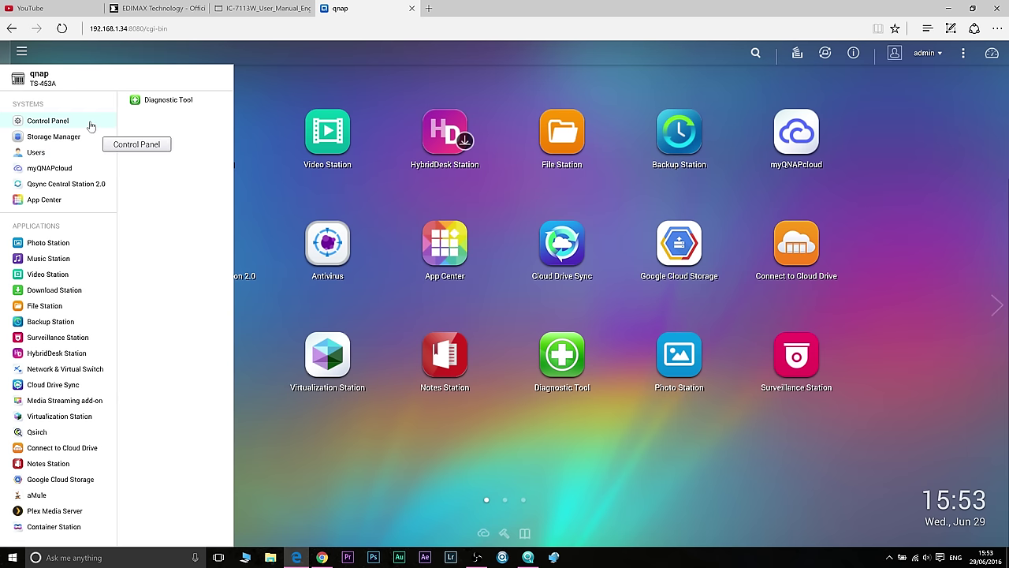
left_click(51, 202)
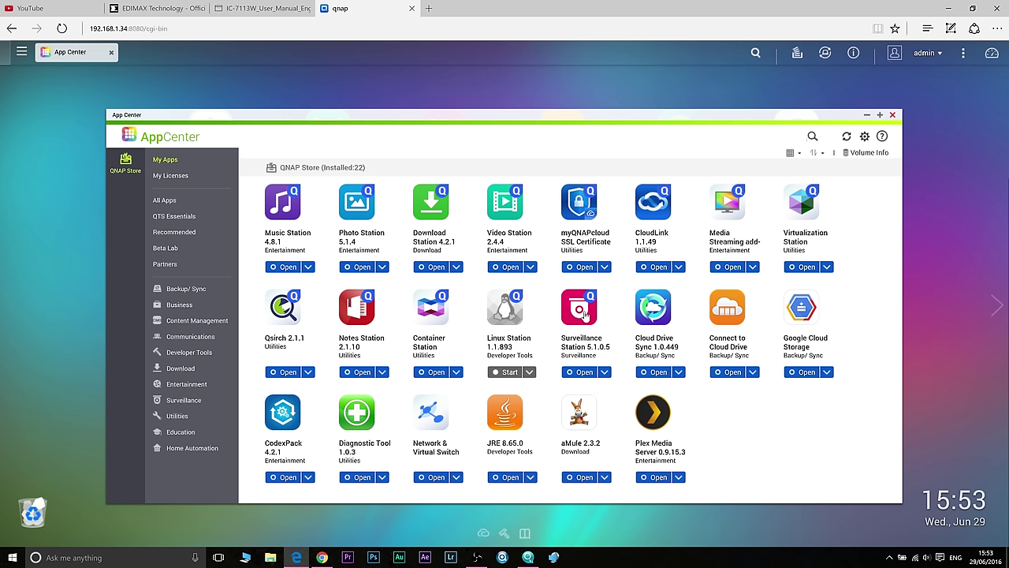
left_click(867, 114)
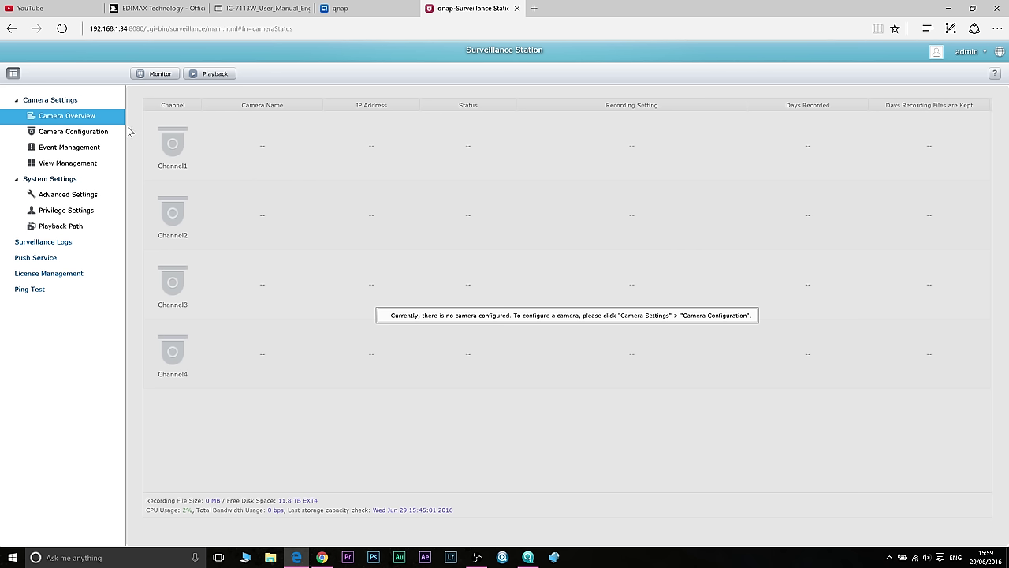
Step: Auto-search for a channel 1 camera and select the EDIMAX IC-7113W at 192.168.1.122
left_click(74, 132)
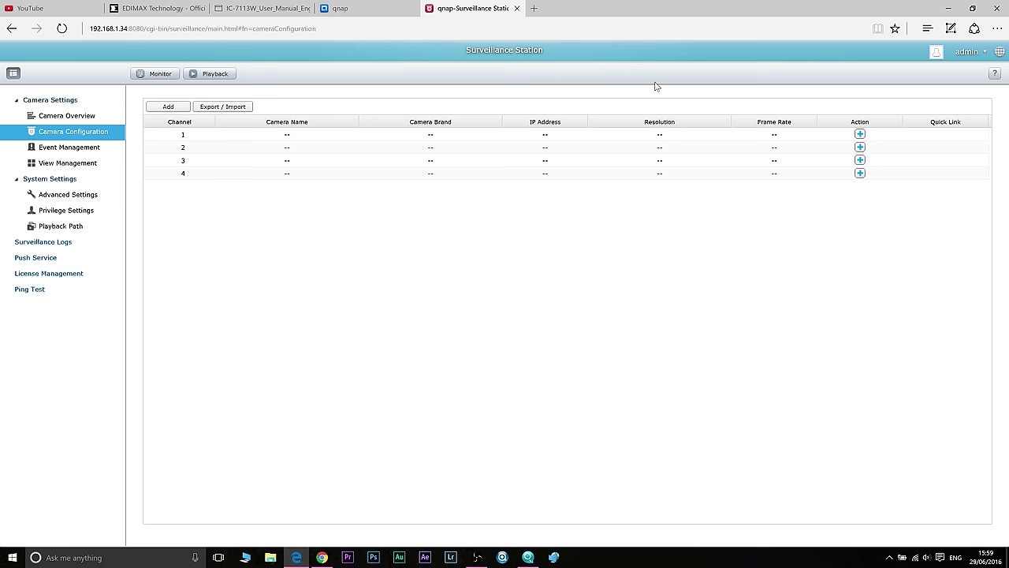
left_click(861, 135)
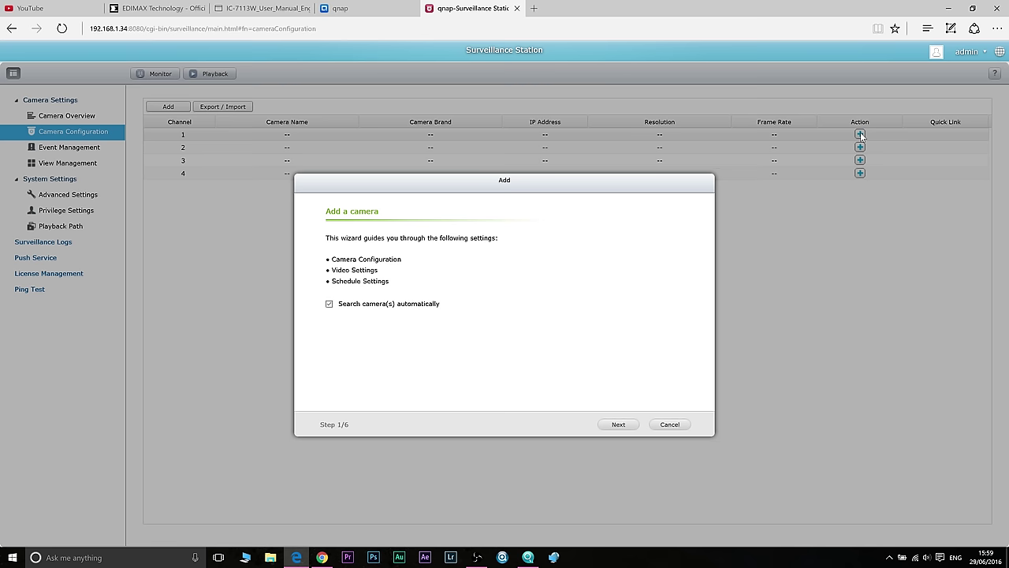
left_click(620, 425)
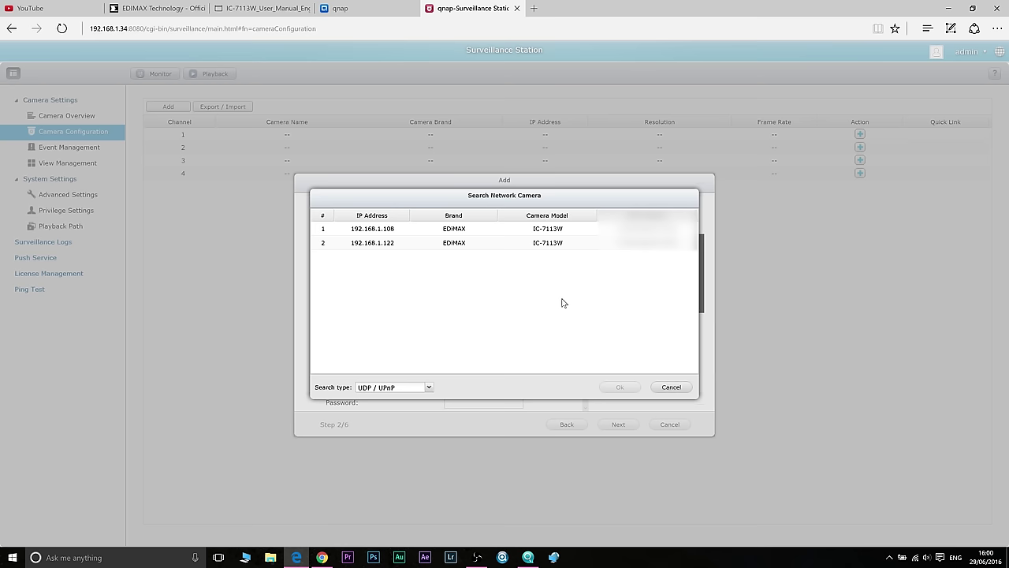
left_click(455, 244)
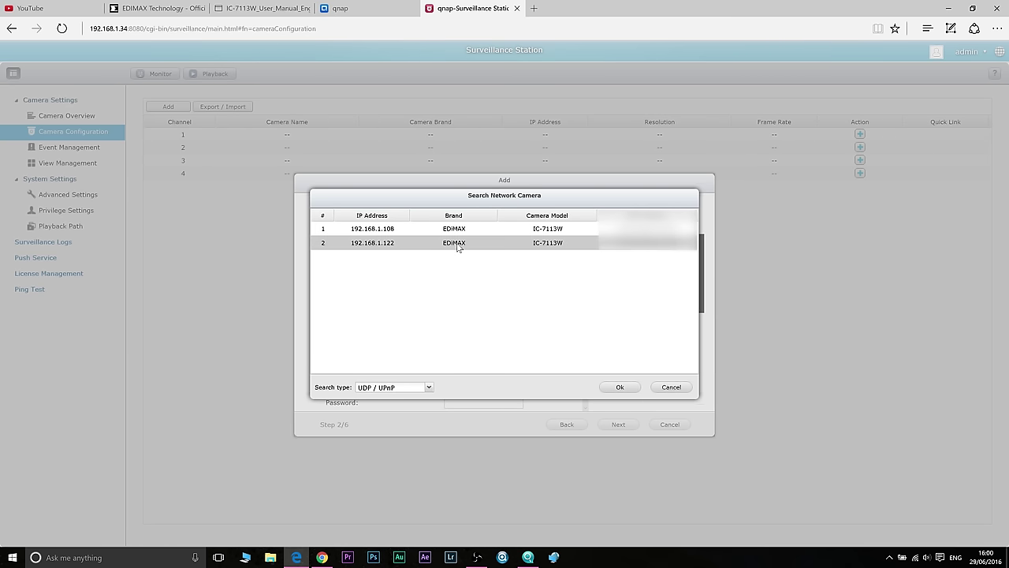
Step: Assign the 192.168.1.122 camera to Camera 1, enter its user name and password, and test it
left_click(621, 387)
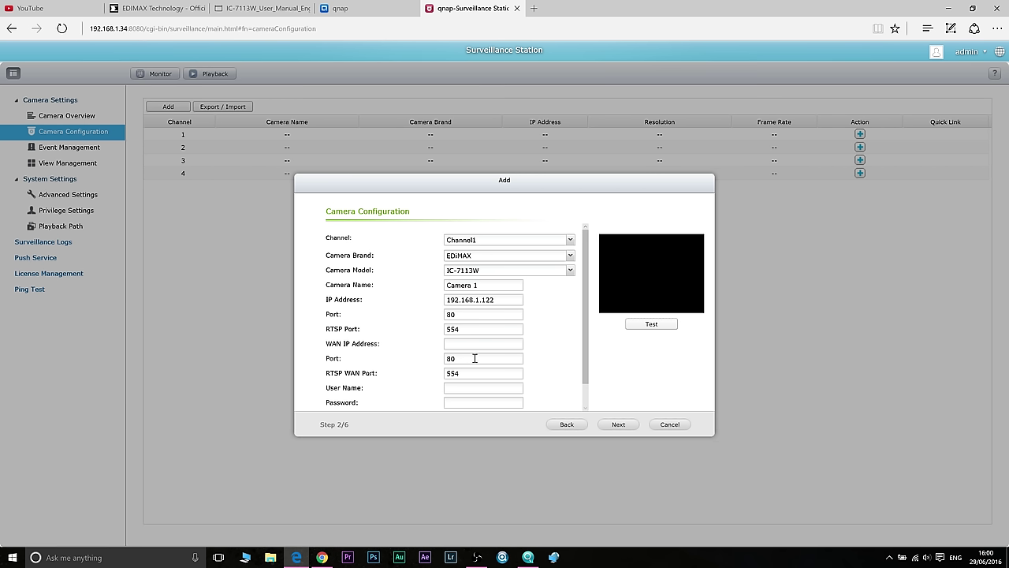
left_click(466, 387)
type("admin")
key("Tab")
type("1234")
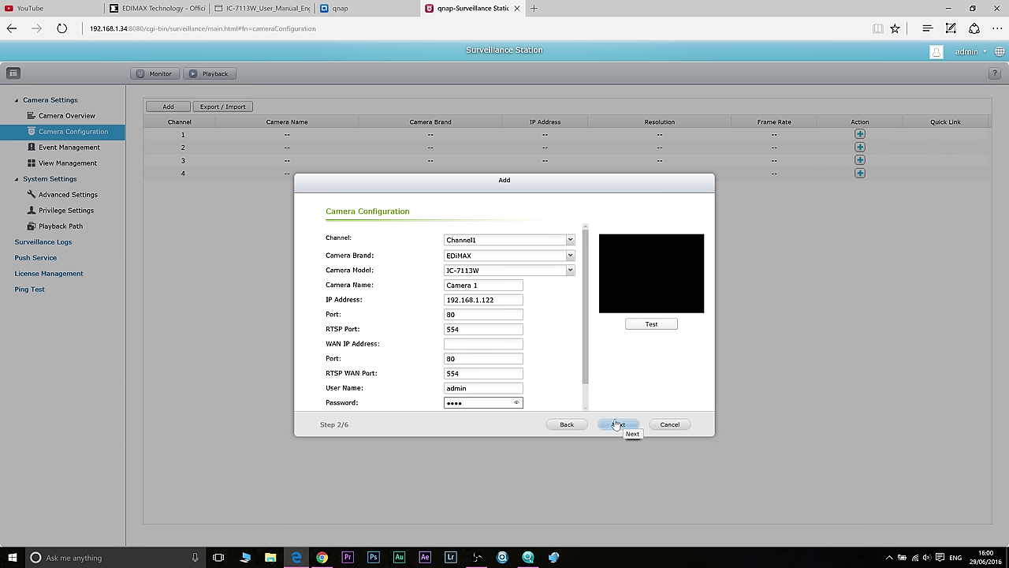
left_click(649, 324)
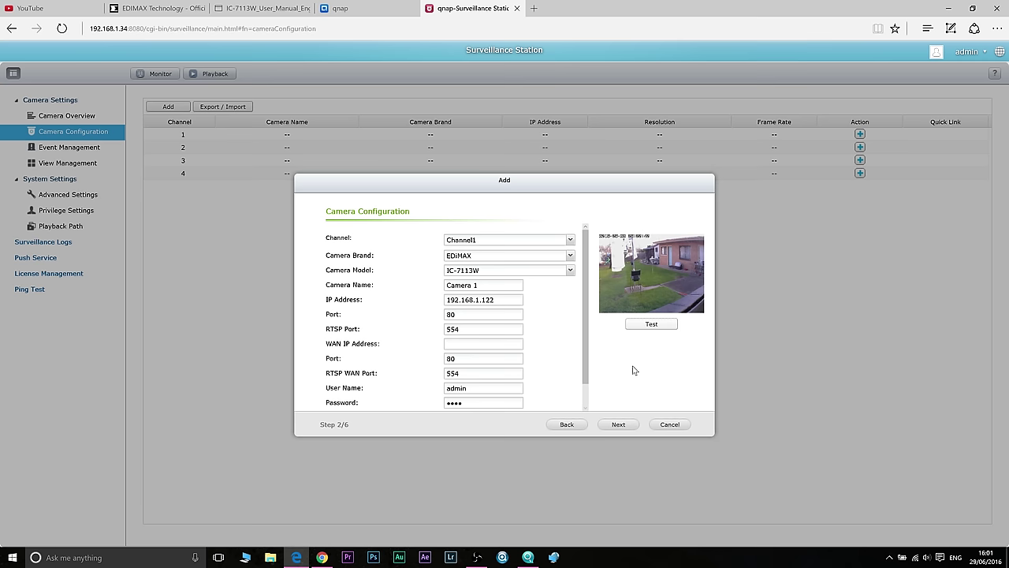
Step: Keep video settings at H.264, 1280x720, 15 fps, 1M bps, minimum-days retention left off
left_click(619, 425)
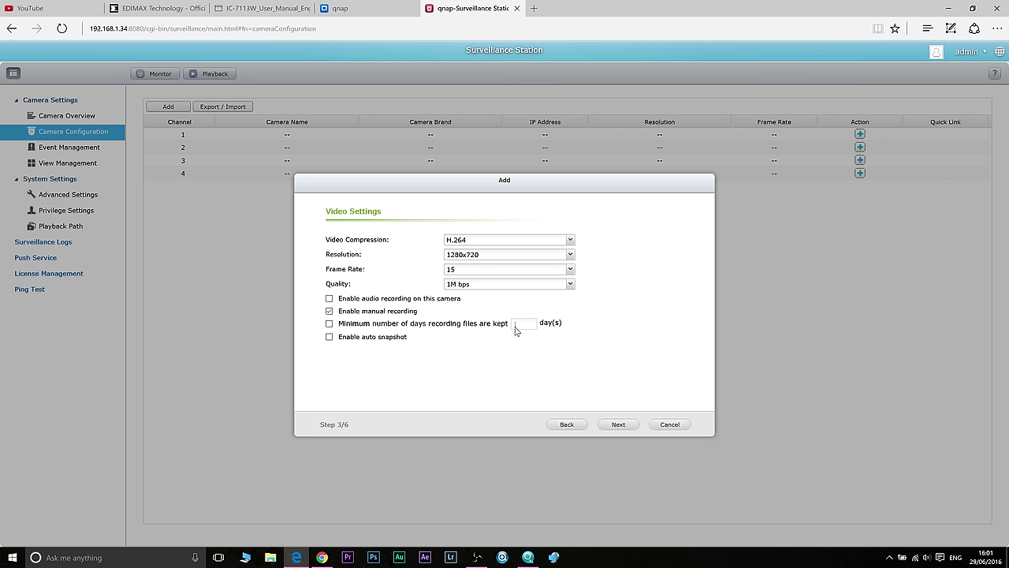
left_click(329, 324)
left_click(330, 324)
left_click(570, 270)
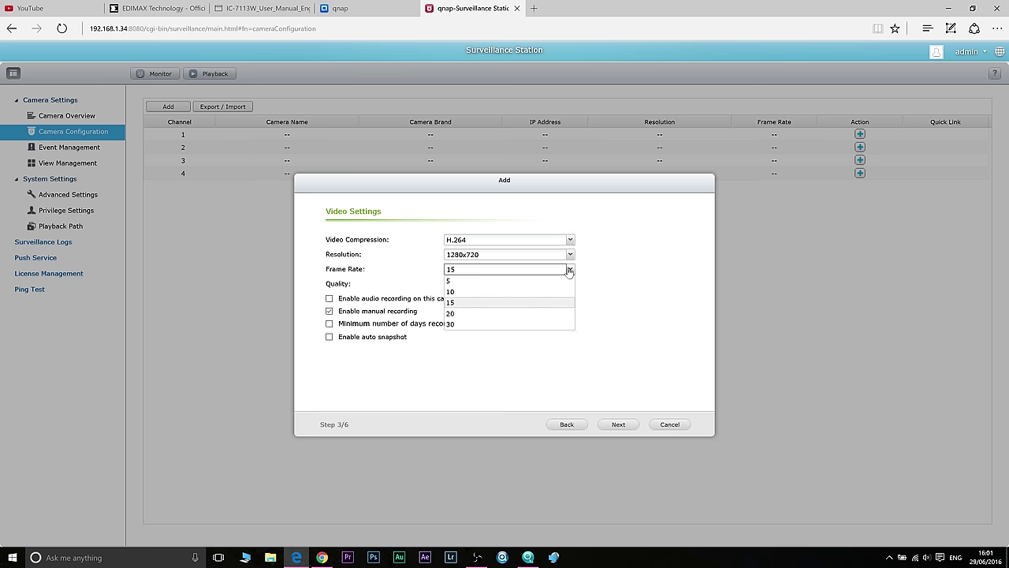
left_click(569, 270)
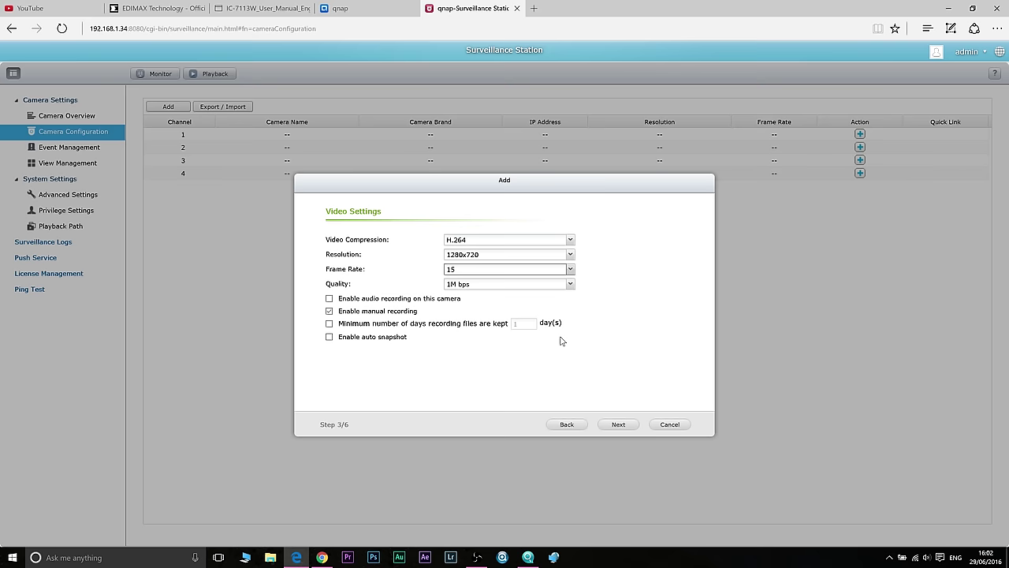
Step: Turn off scheduled recording on the wizard's Schedule step
left_click(618, 424)
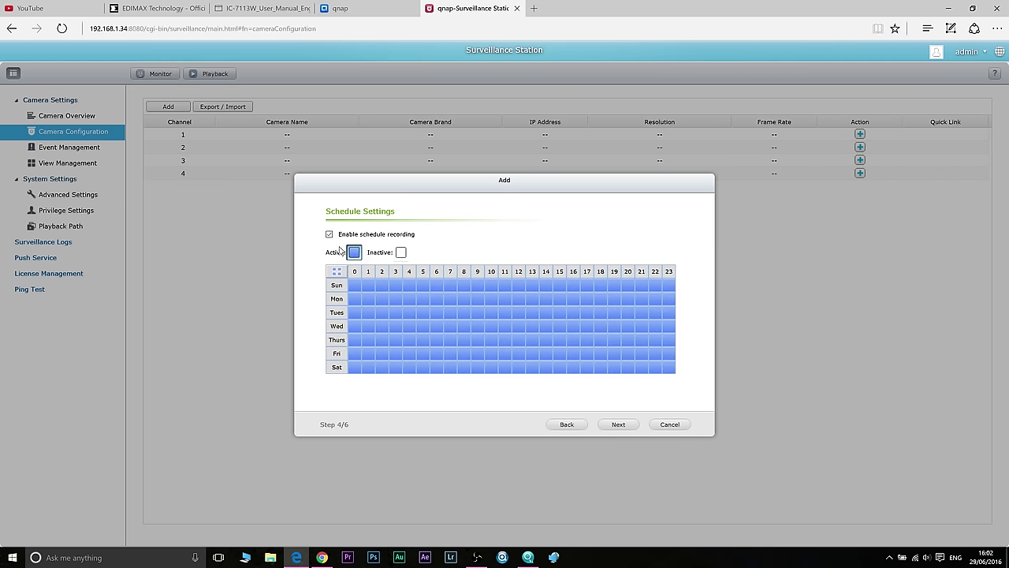
mouse_move(411, 306)
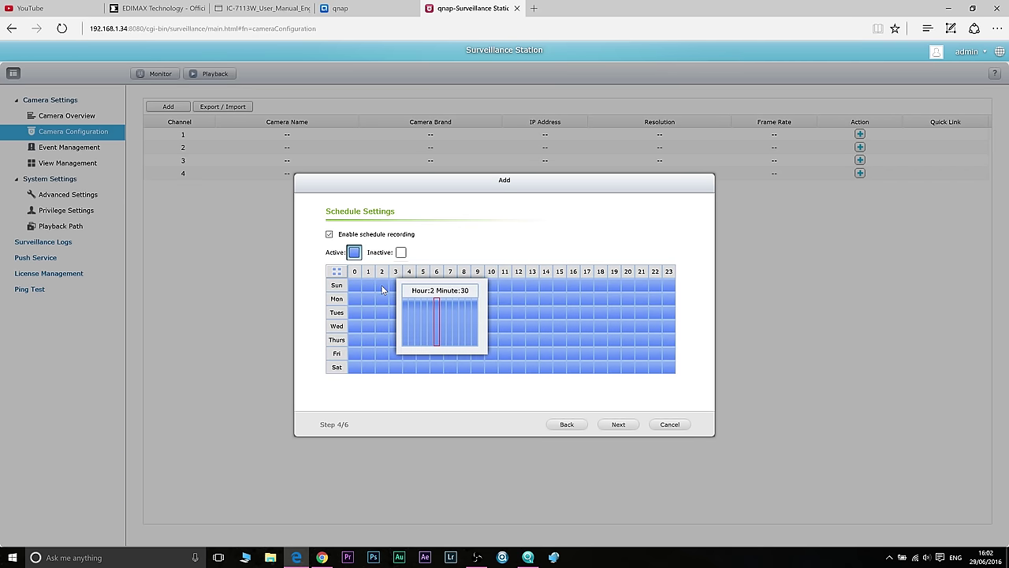
left_click(329, 234)
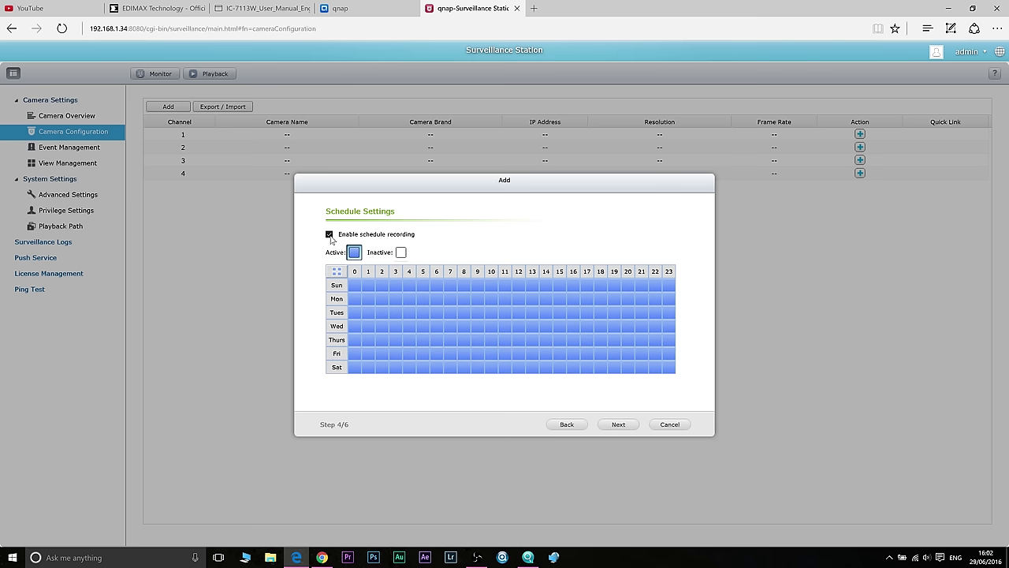
Step: Review the Confirm Settings page and add Camera 1 at 192.168.1.122, 1280x720, 15 fps
left_click(617, 425)
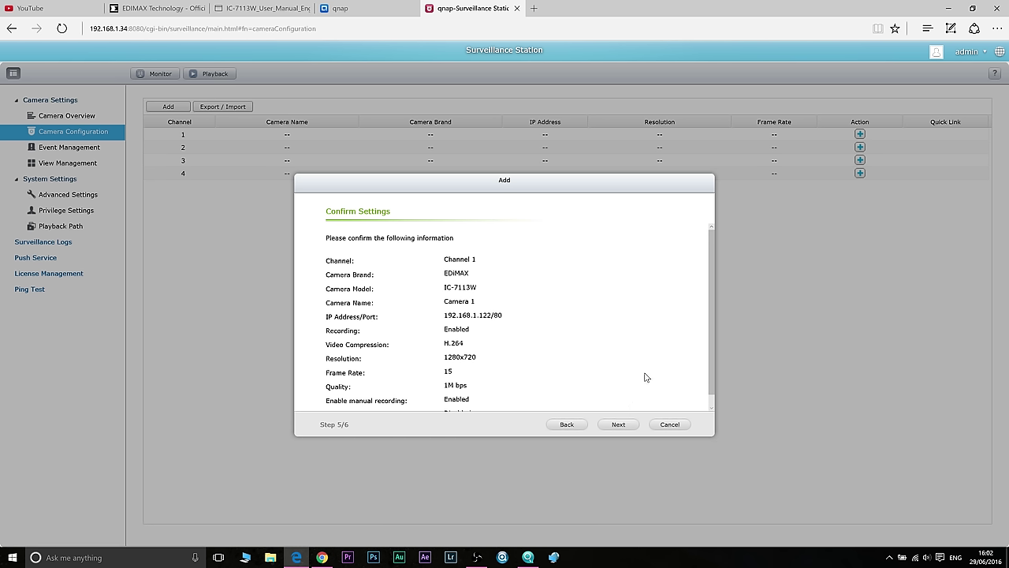
left_click(573, 427)
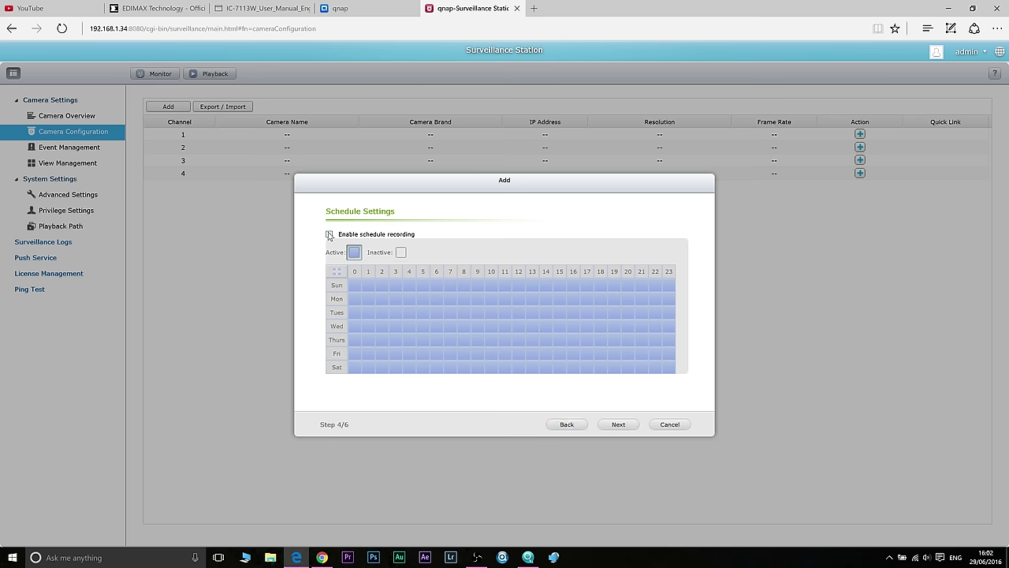
left_click(615, 424)
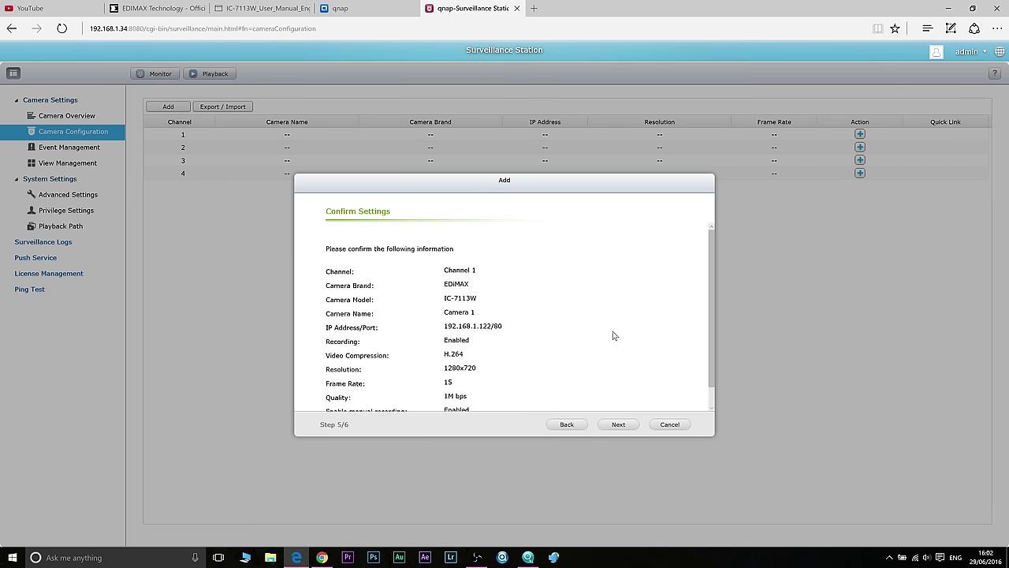
scroll(612, 334, "down", 1)
scroll(613, 333, "up", 1)
left_click(619, 425)
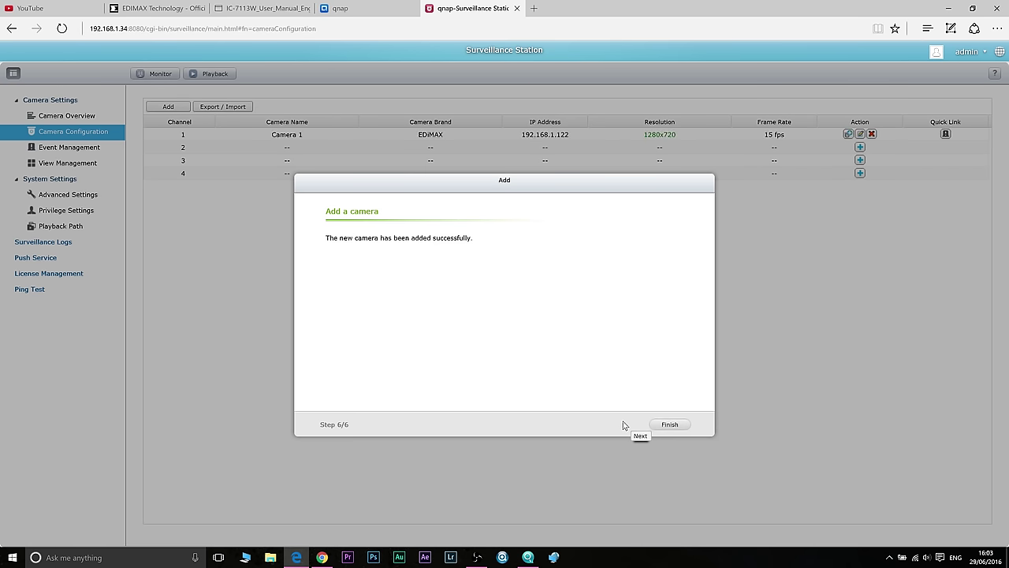
Step: Finish the wizard and view Camera 1 on Channel1 as Idle, Not Recording in Camera Overview
left_click(675, 425)
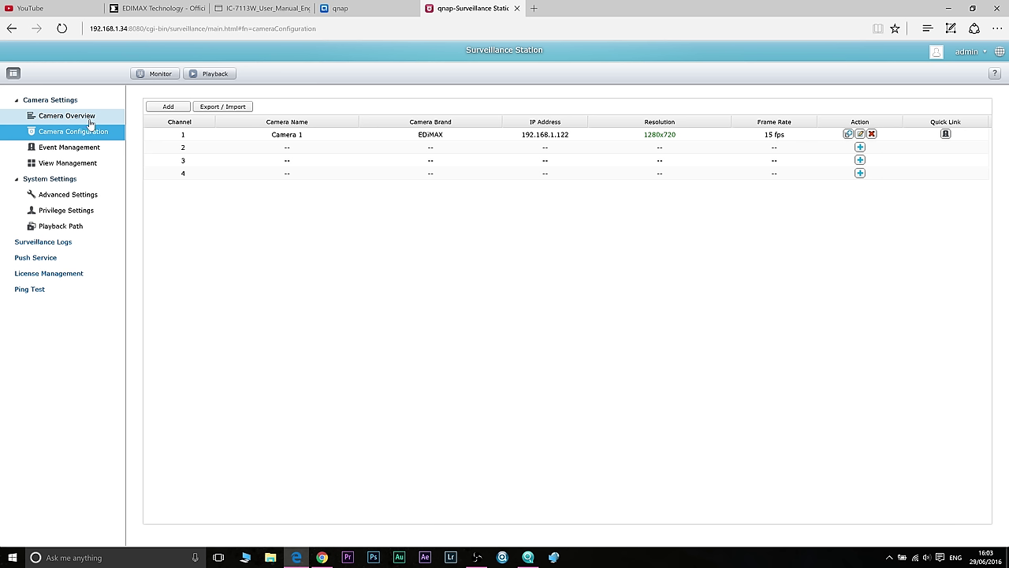
left_click(89, 117)
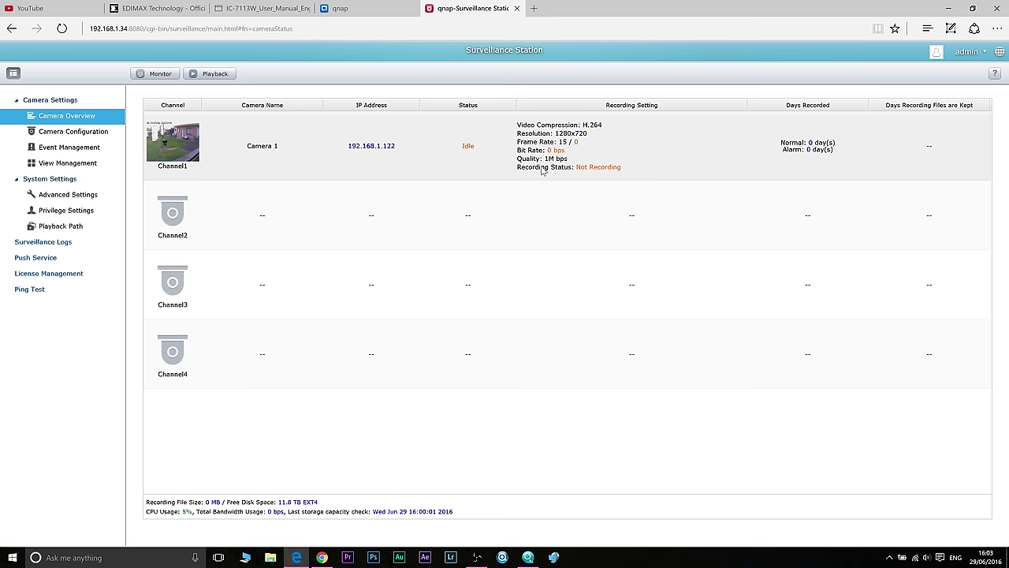
Step: Open the Monitor live view and dismiss the QMon installation notice
left_click(161, 75)
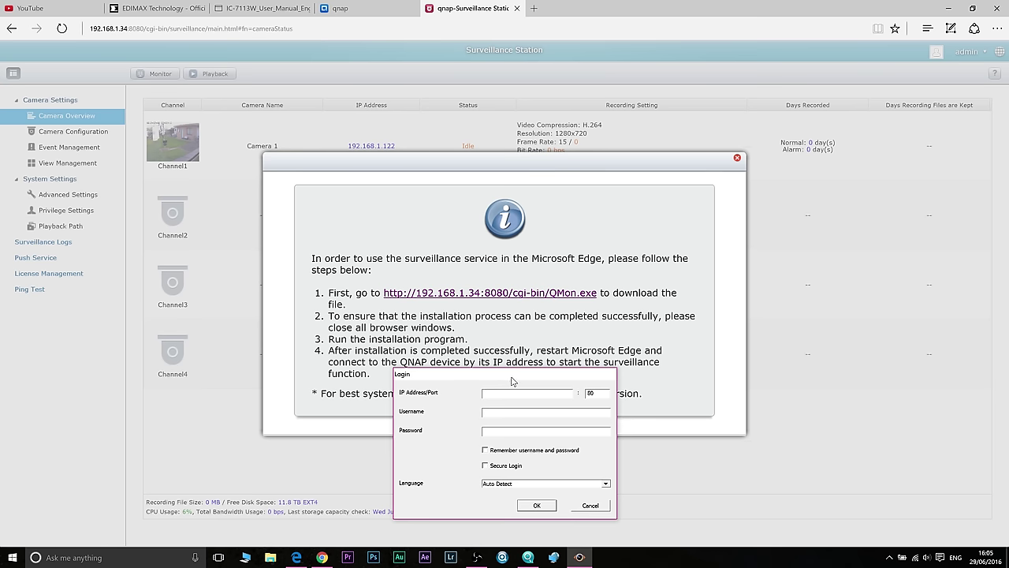
left_click(739, 161)
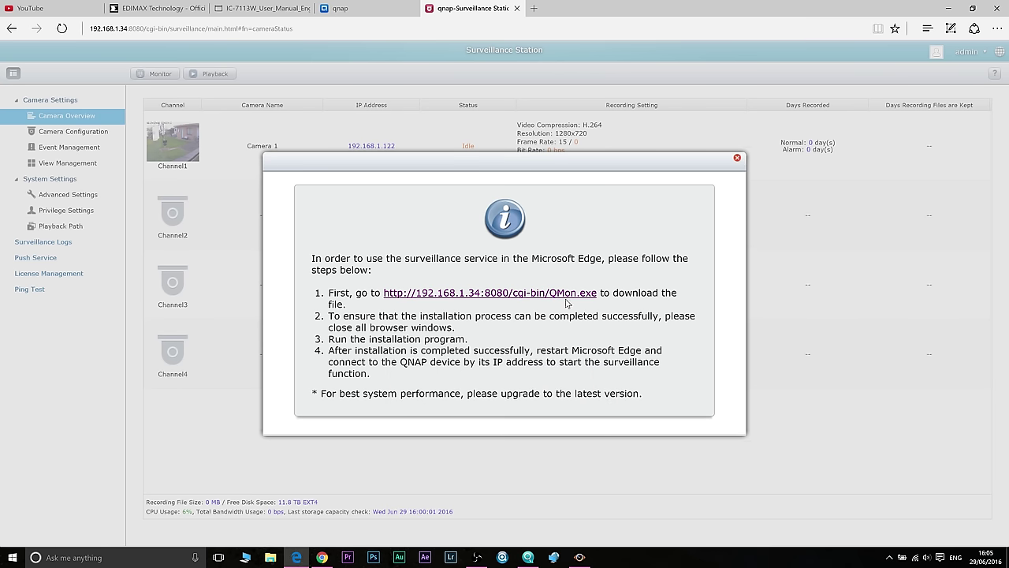
left_click(737, 158)
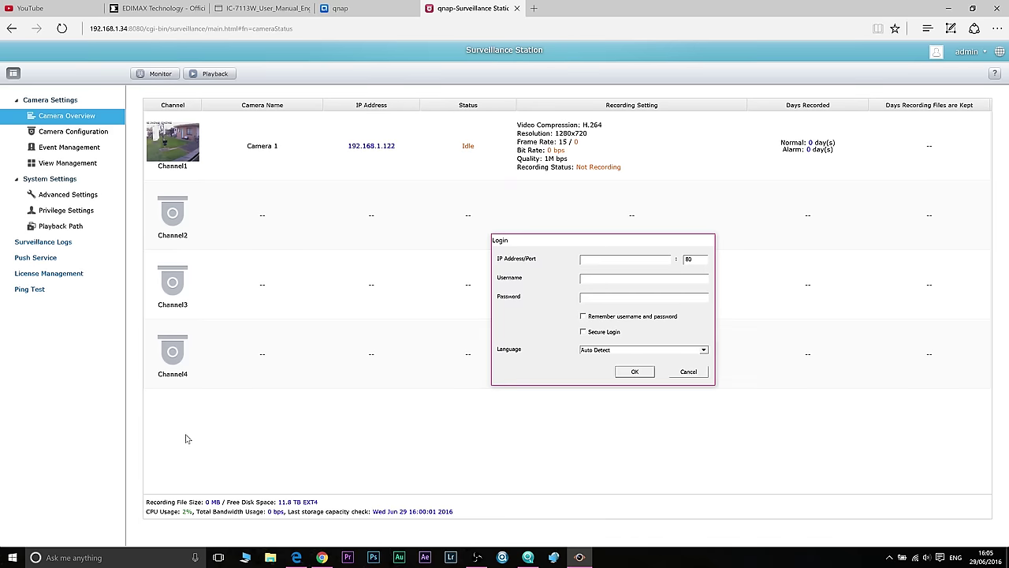
Step: Search Windows for the QVR client and switch between the QMon login window and Camera Configuration
left_click(37, 559)
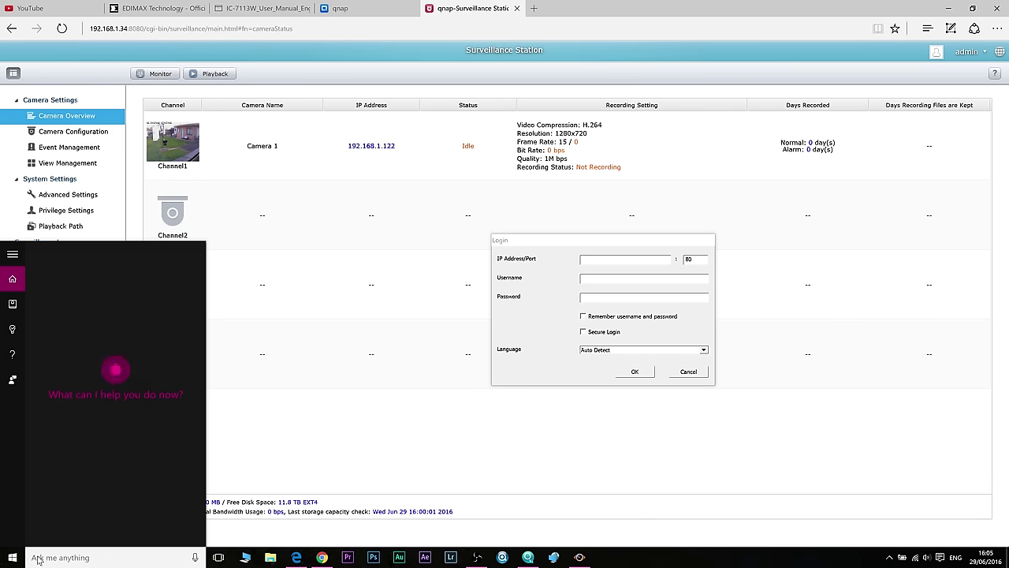
type("q")
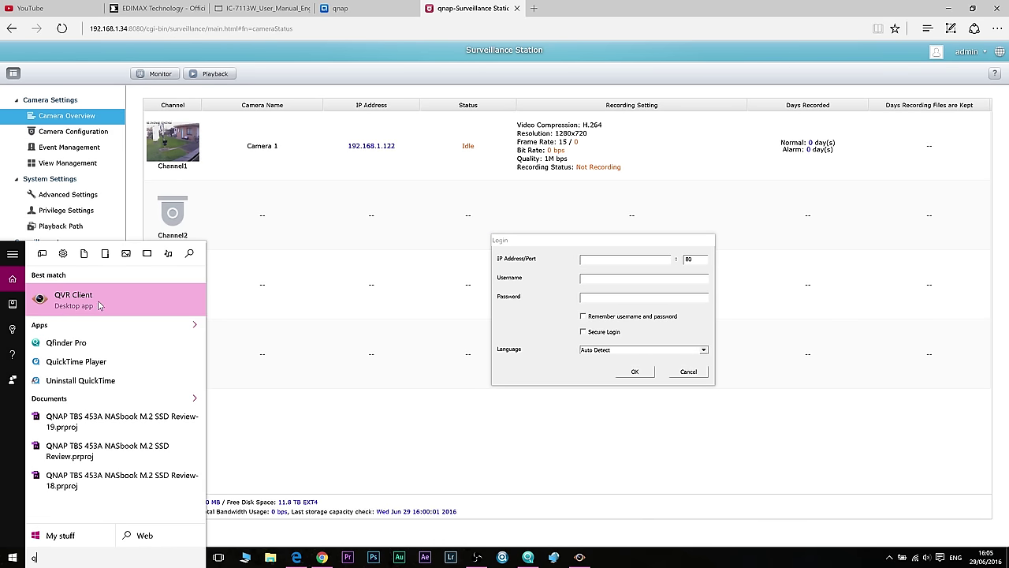
left_click(540, 271)
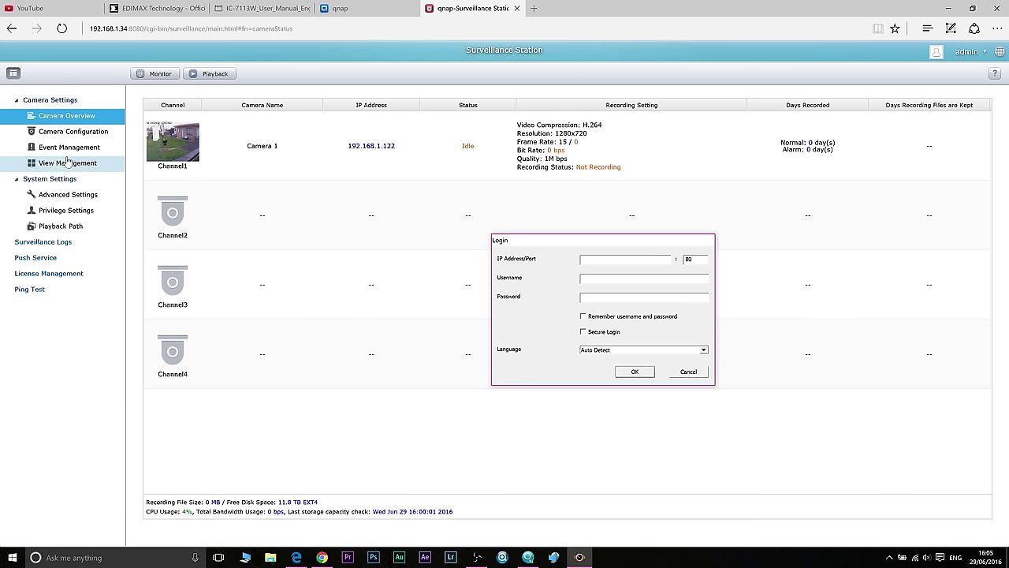
left_click(76, 136)
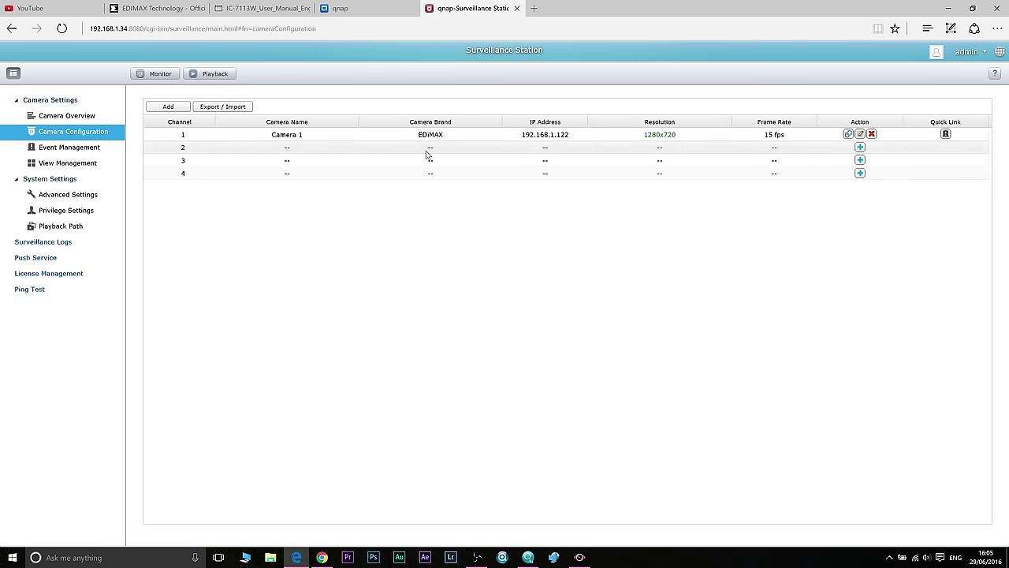
left_click(579, 557)
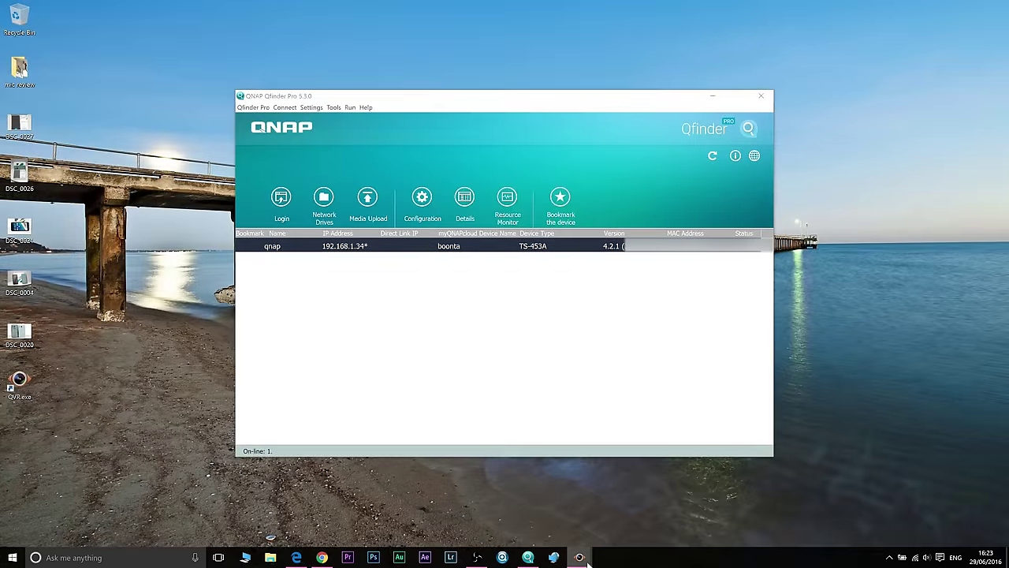
Step: Bring up QVR Monitor and change its layout from 4 to 9 channel panes
left_click(579, 558)
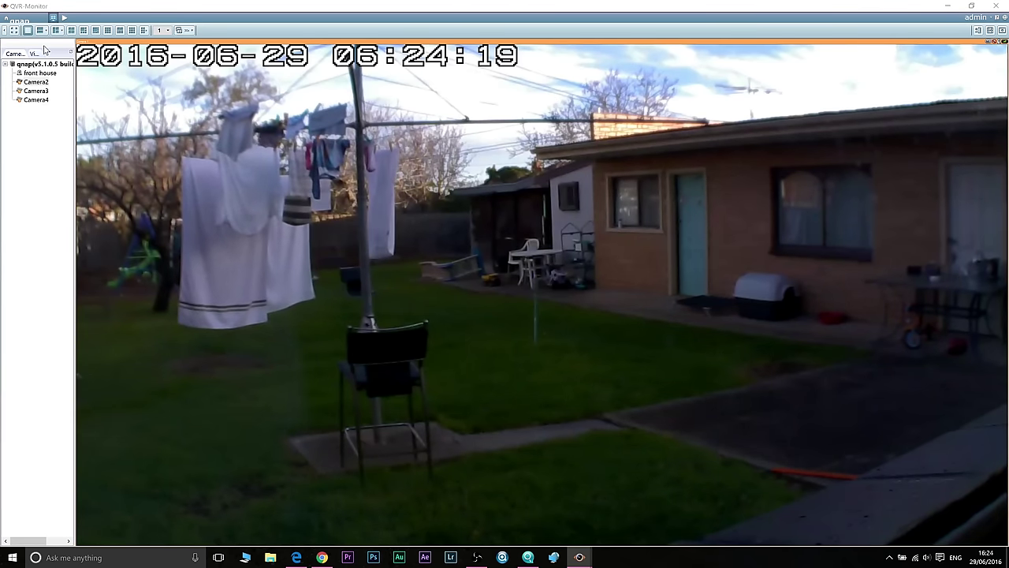
left_click(70, 31)
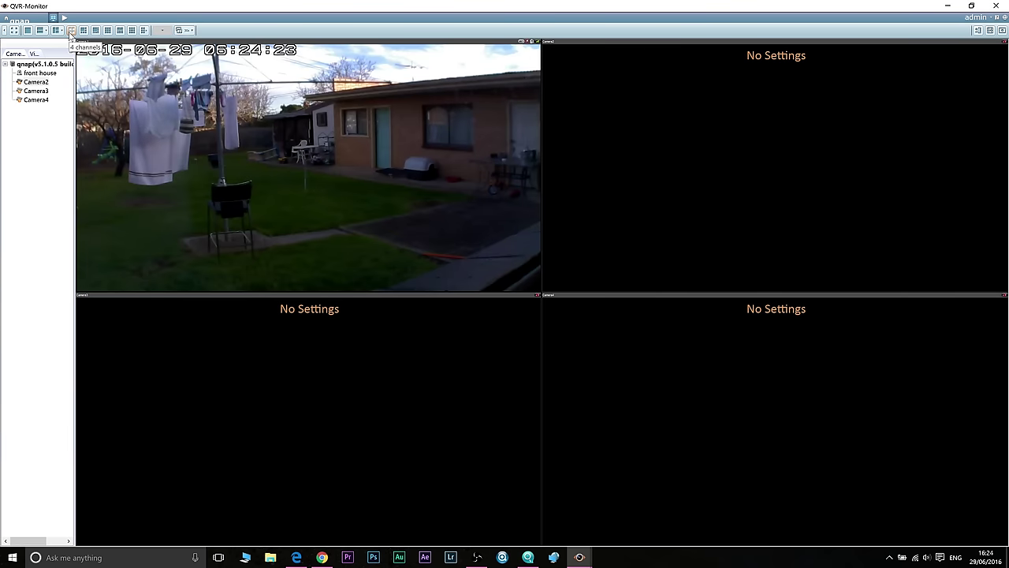
left_click(108, 31)
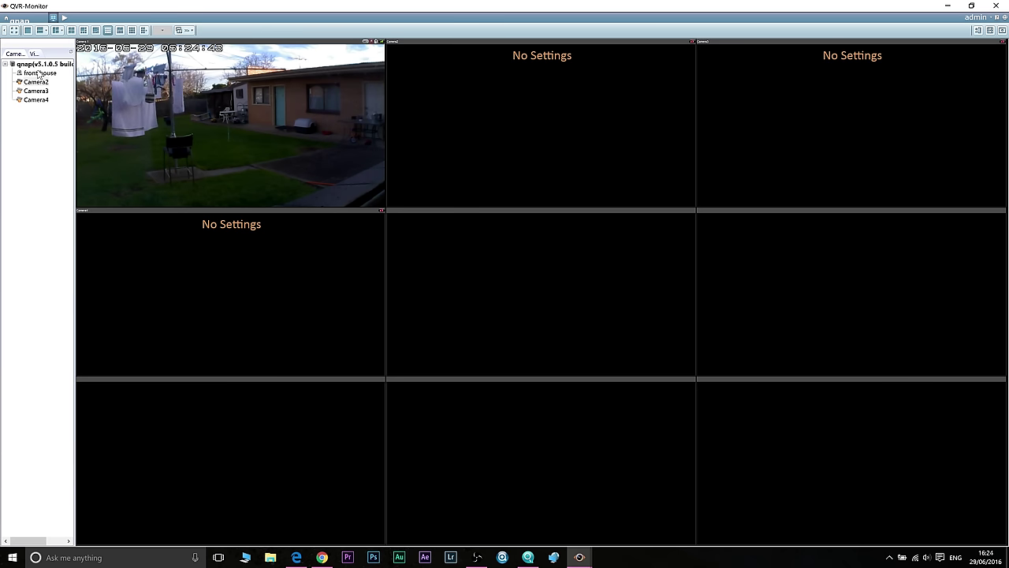
Step: Remove the front house camera entry from QVR Monitor
left_click(38, 74)
right_click(40, 74)
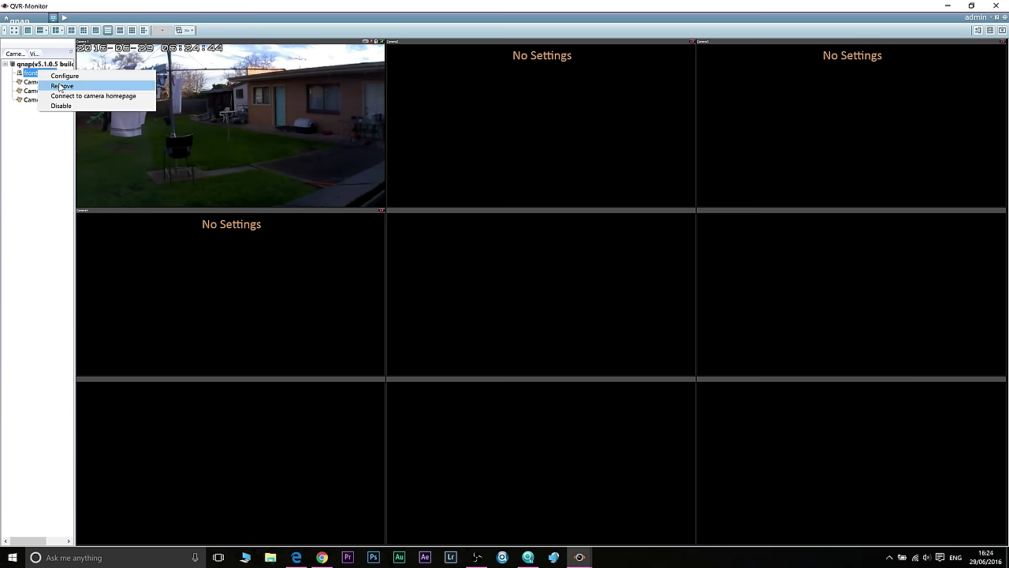
left_click(61, 85)
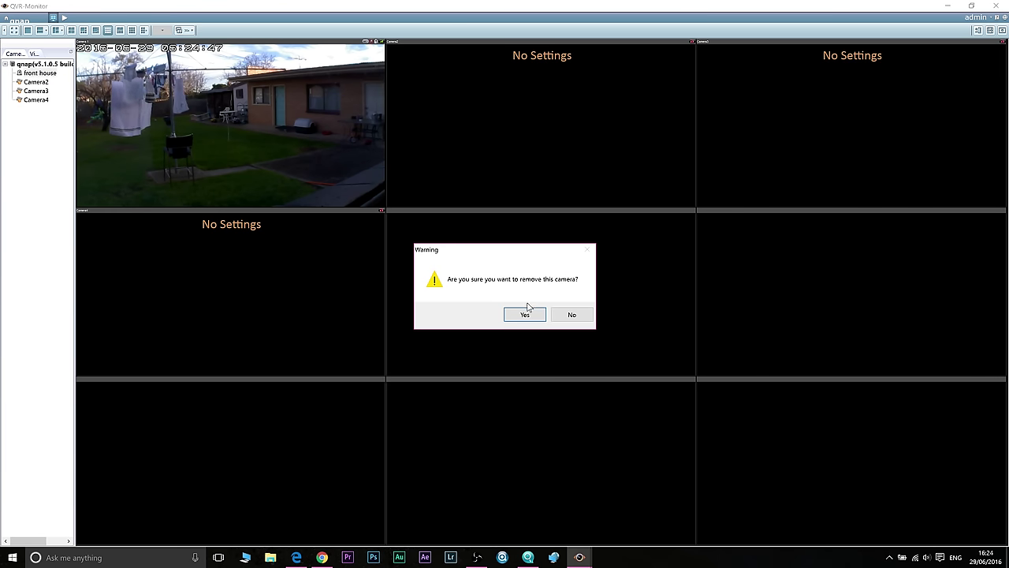
left_click(525, 314)
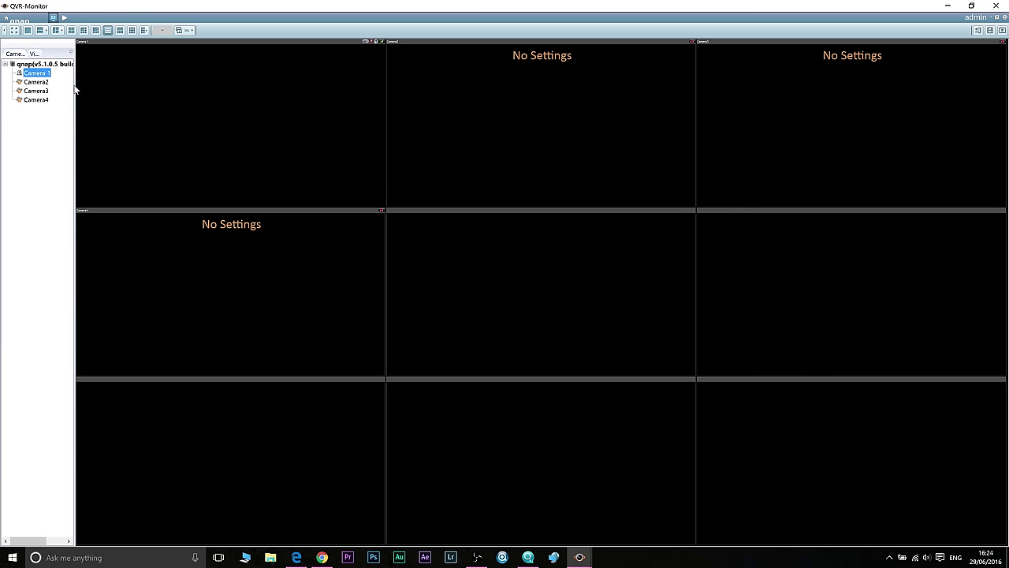
Step: Configure Camera 1 with the camera's user name and password, then close the dialog
left_click(37, 82)
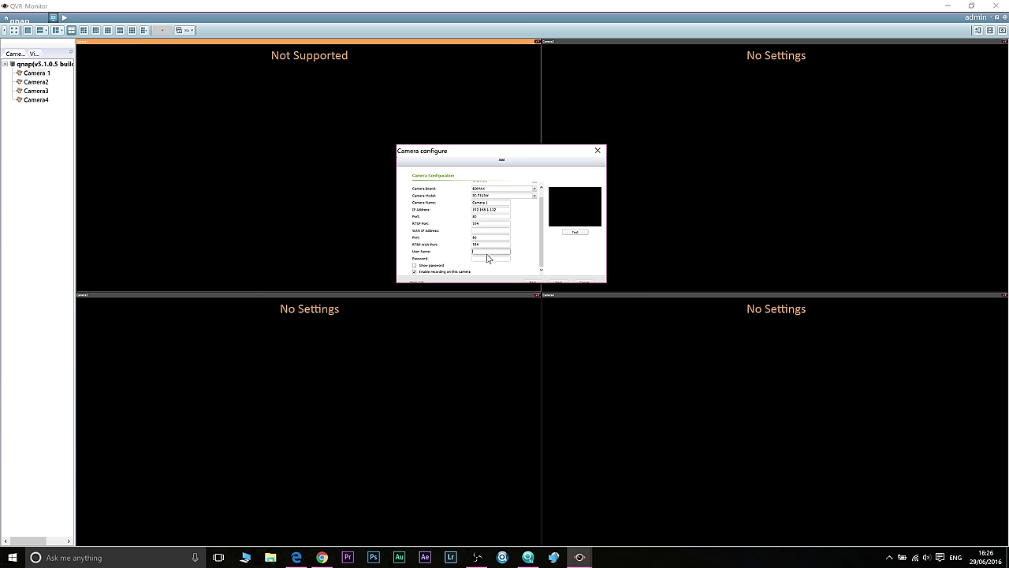
type("admin")
key("Return")
left_click(598, 150)
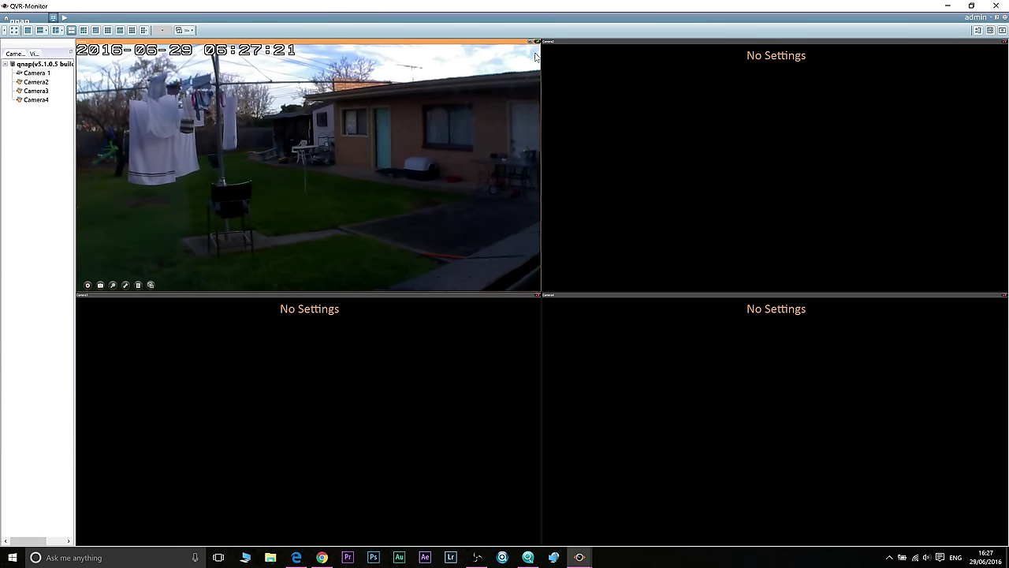
Step: Close QVR Monitor and open Event Management under Surveillance Station's Camera Configuration
left_click(1003, 9)
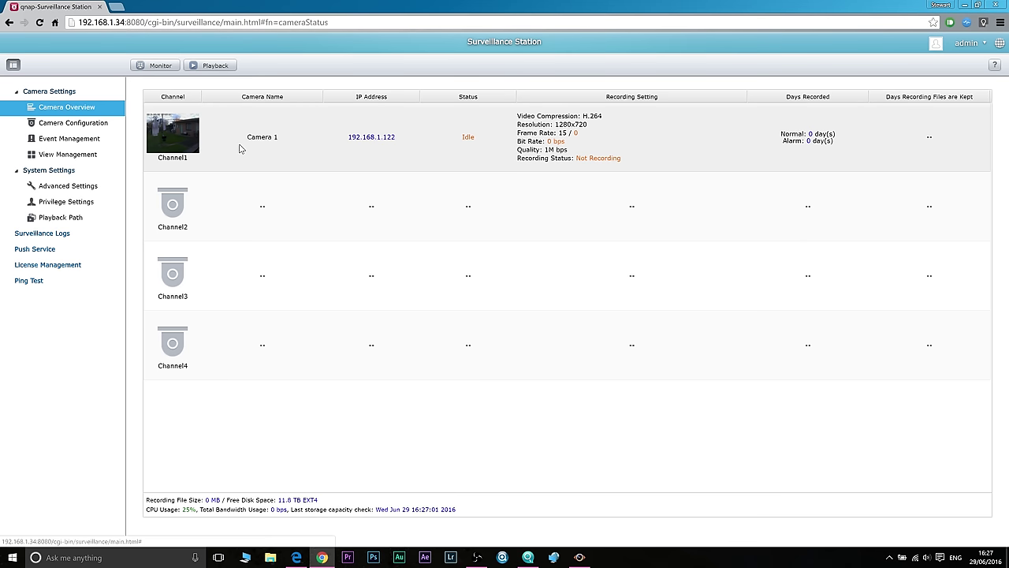
left_click(79, 123)
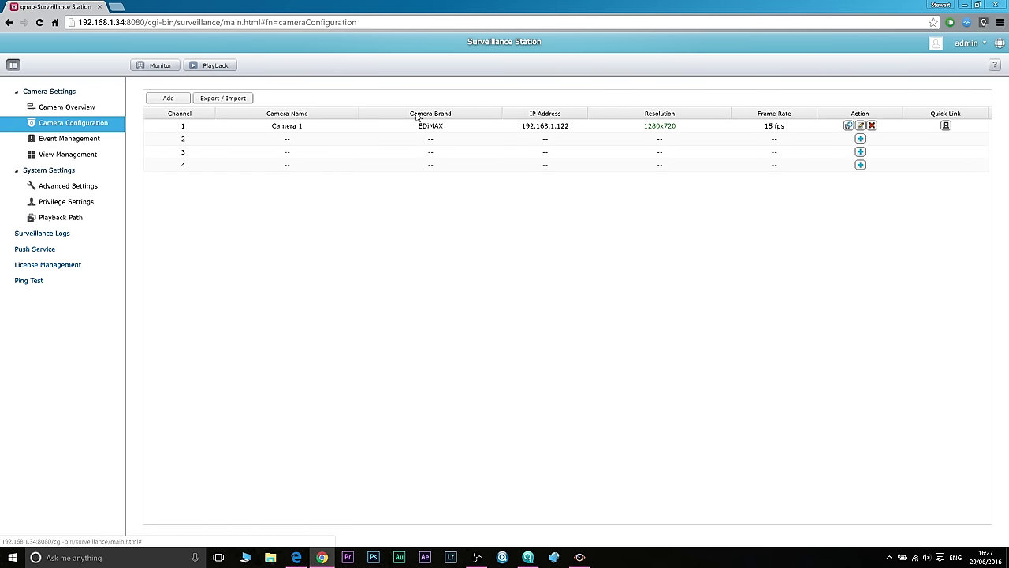
left_click(115, 142)
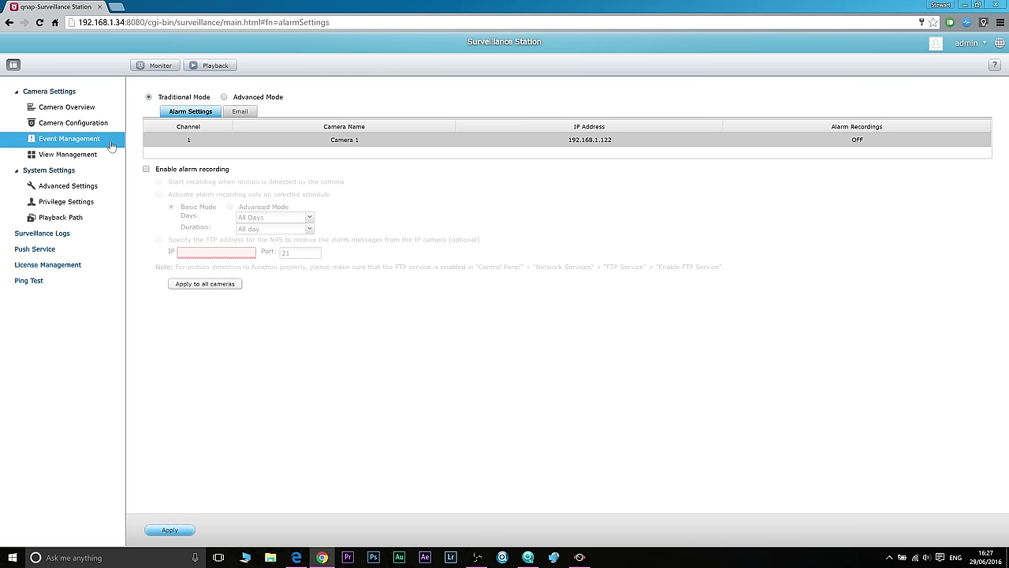
Step: Enable alarm recording, view the Email tab, and select Advanced Mode
left_click(146, 169)
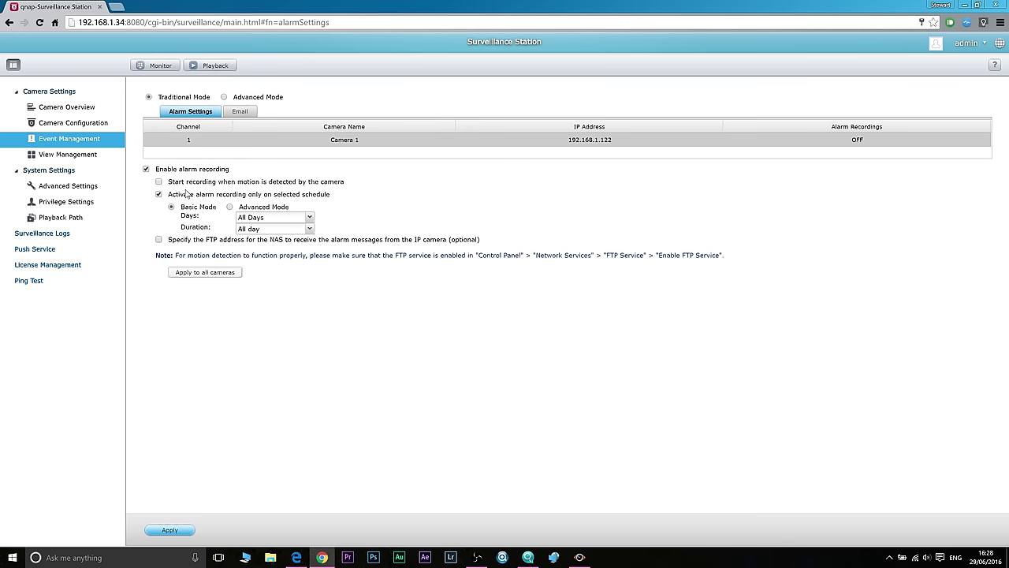
left_click(238, 112)
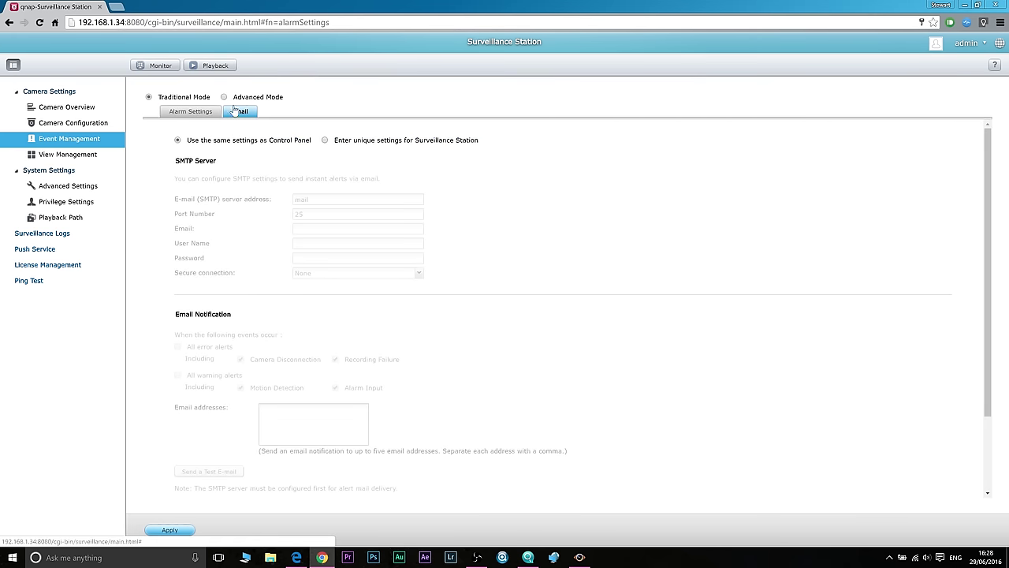
left_click(224, 97)
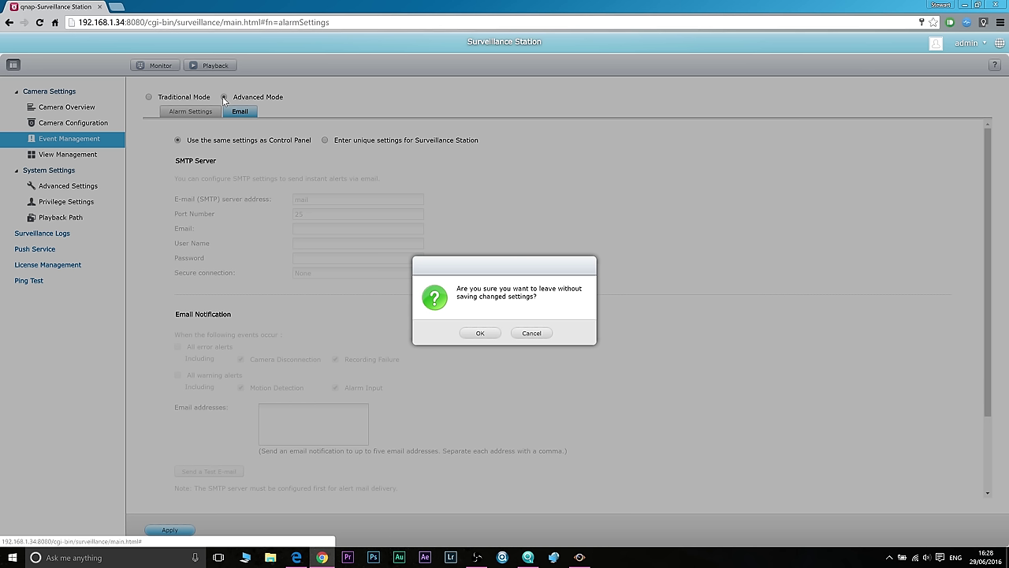
Step: Enter Advanced Mode without saving, then give Camera 1's Motion Detection a 30 s Recording action on Ch-01
left_click(490, 330)
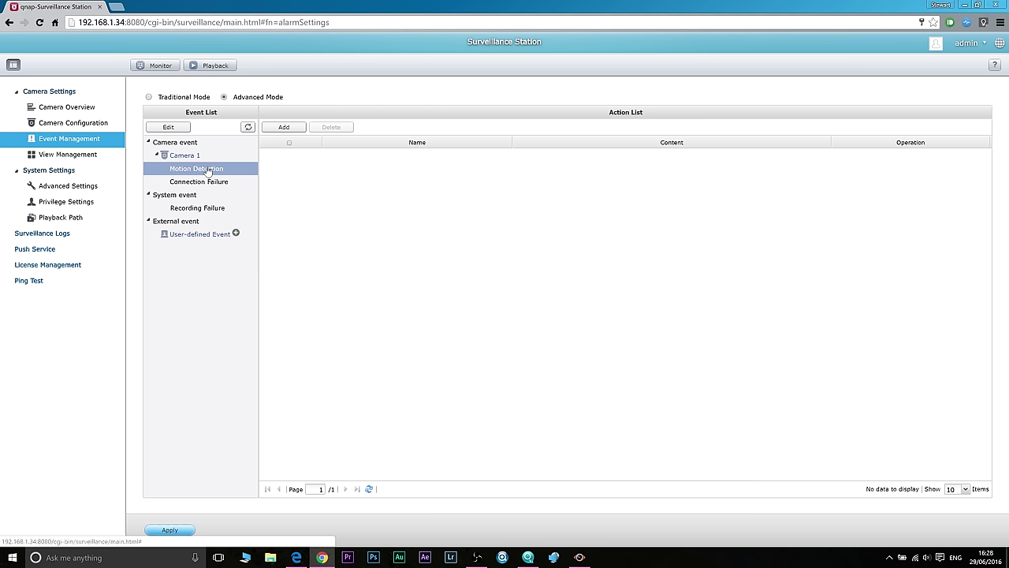
left_click(283, 127)
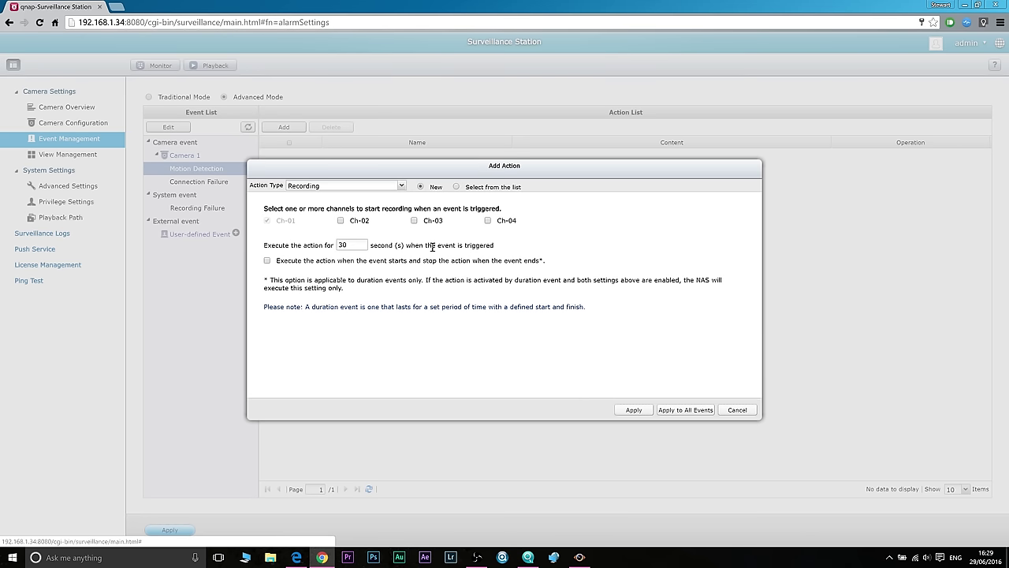
left_click(636, 410)
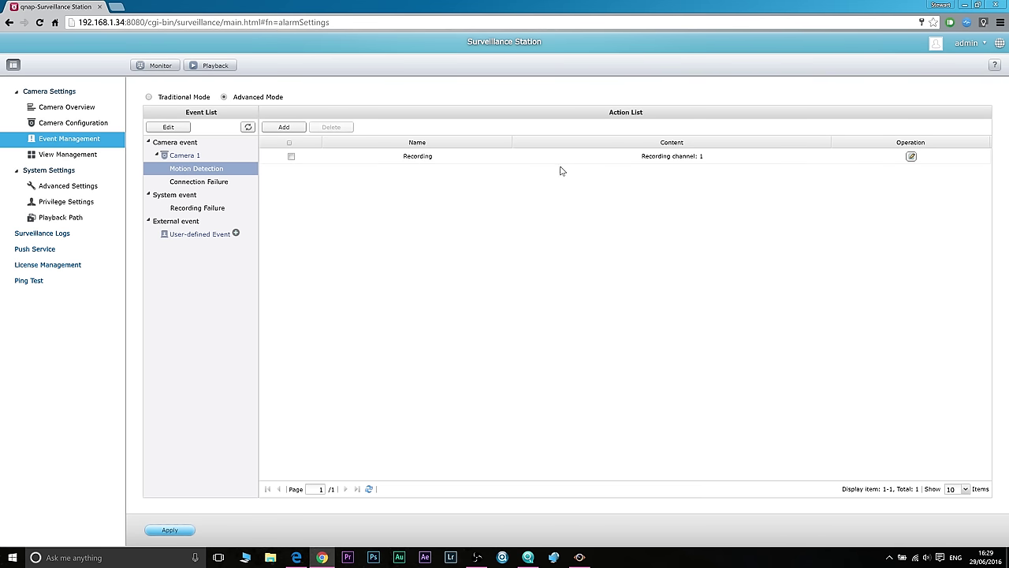
Step: Review the View Management, Advanced Settings and Privilege Settings pages
left_click(83, 153)
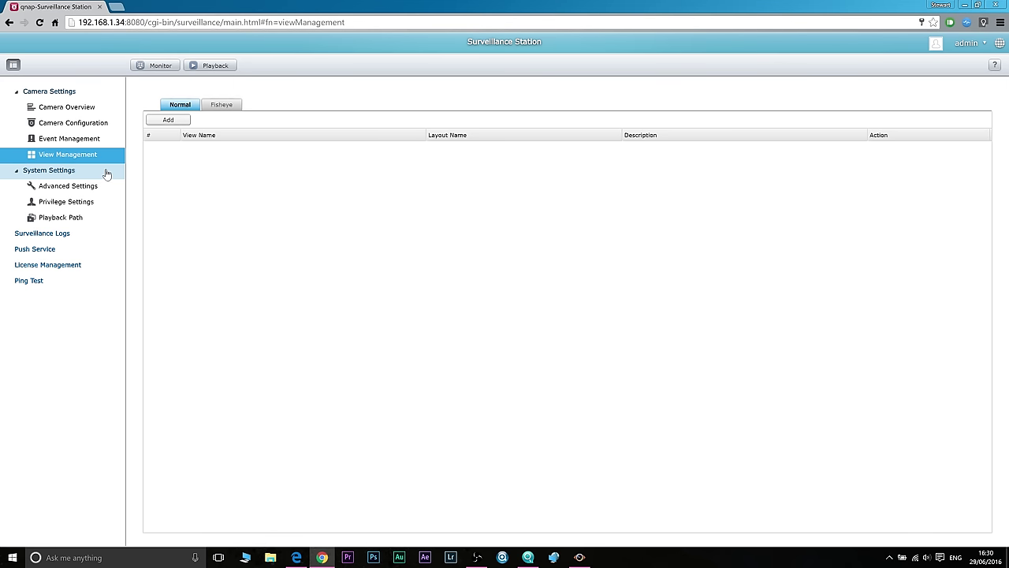
left_click(57, 187)
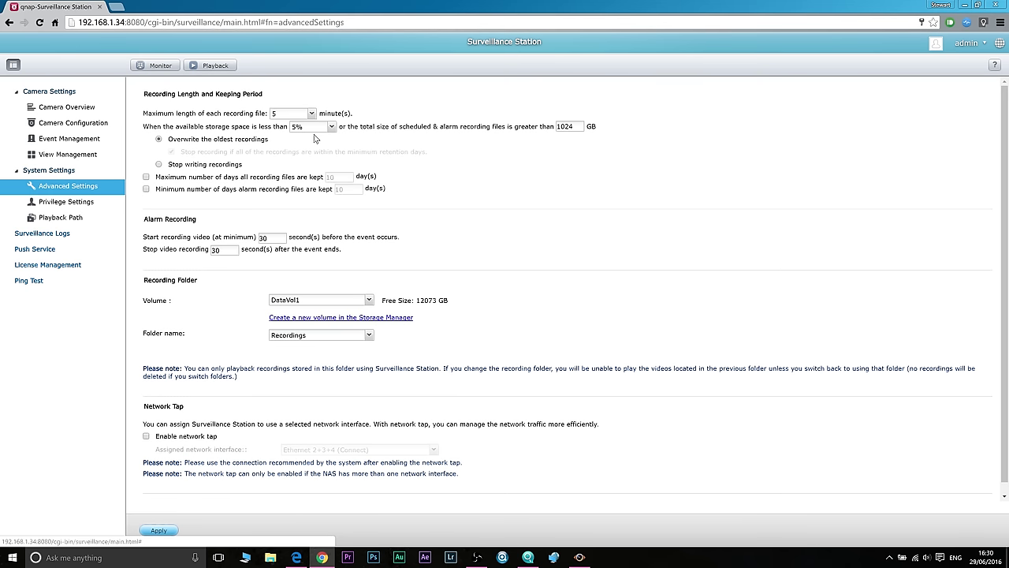
left_click(87, 206)
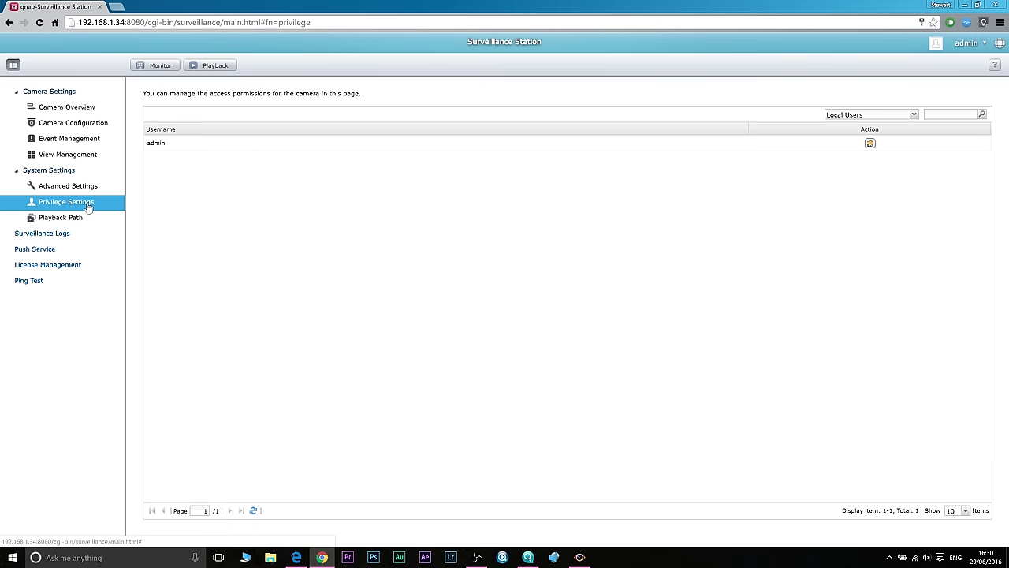
Step: Go to Playback Path Management and start a new playback path, then cancel it
left_click(68, 218)
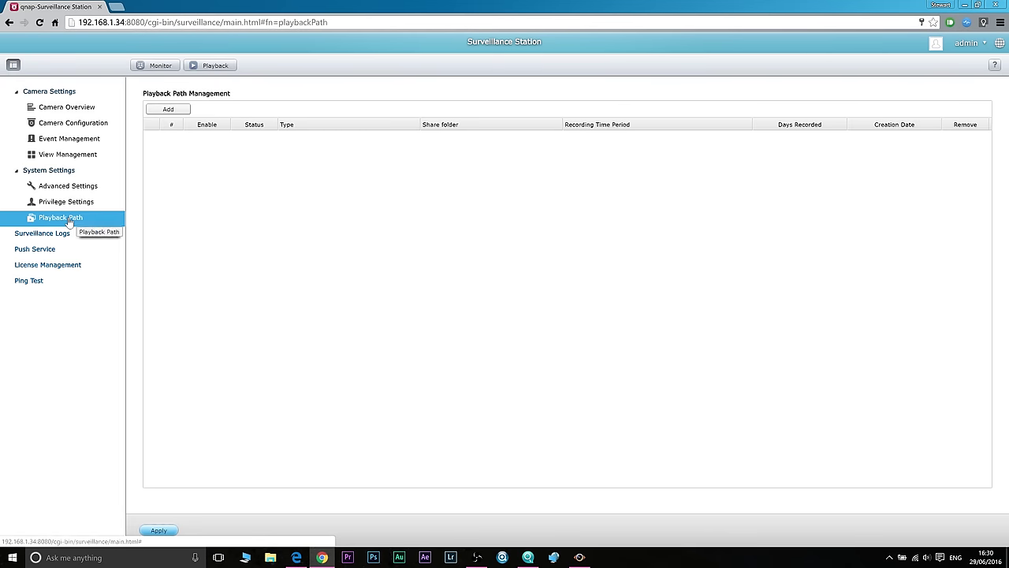
left_click(168, 109)
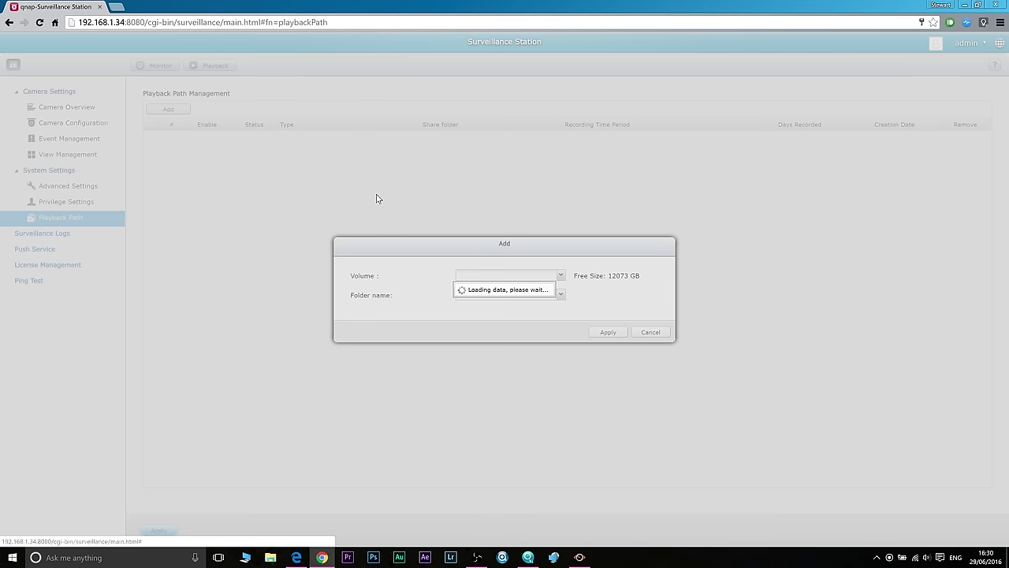
left_click(649, 331)
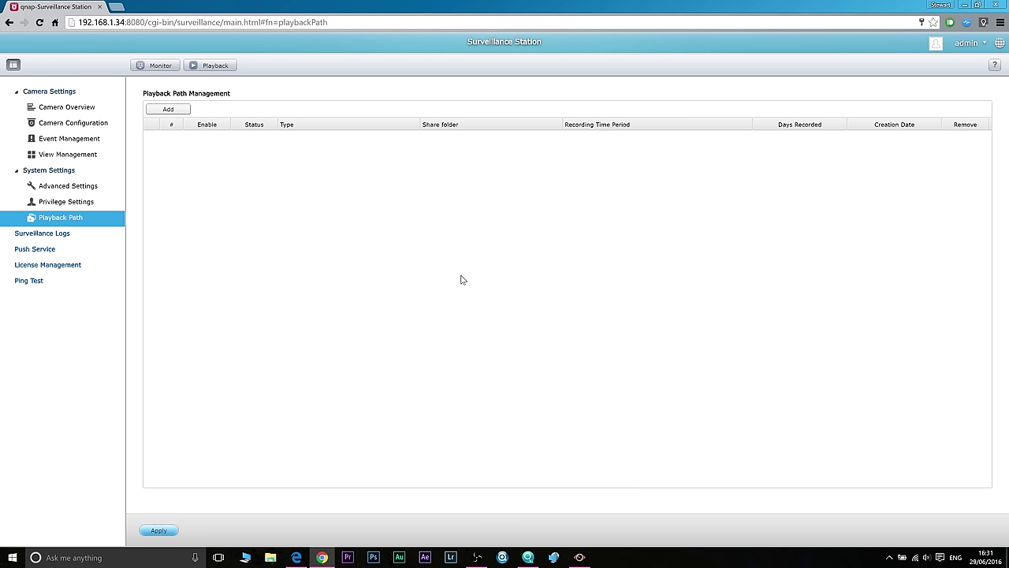
Step: Review Surveillance Logs, Push Service and License Management, ending on the Ping Test page
left_click(57, 239)
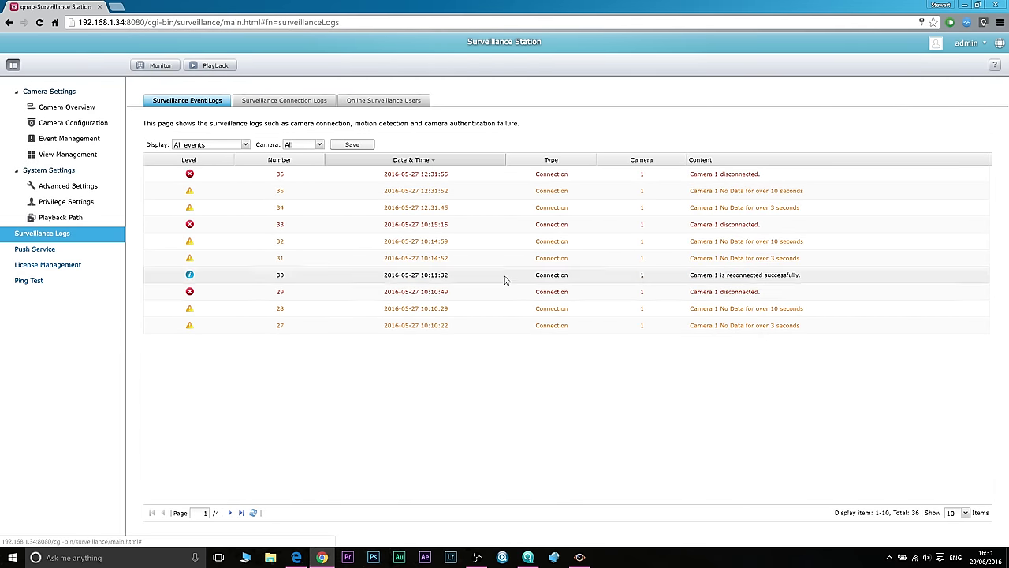
left_click(49, 250)
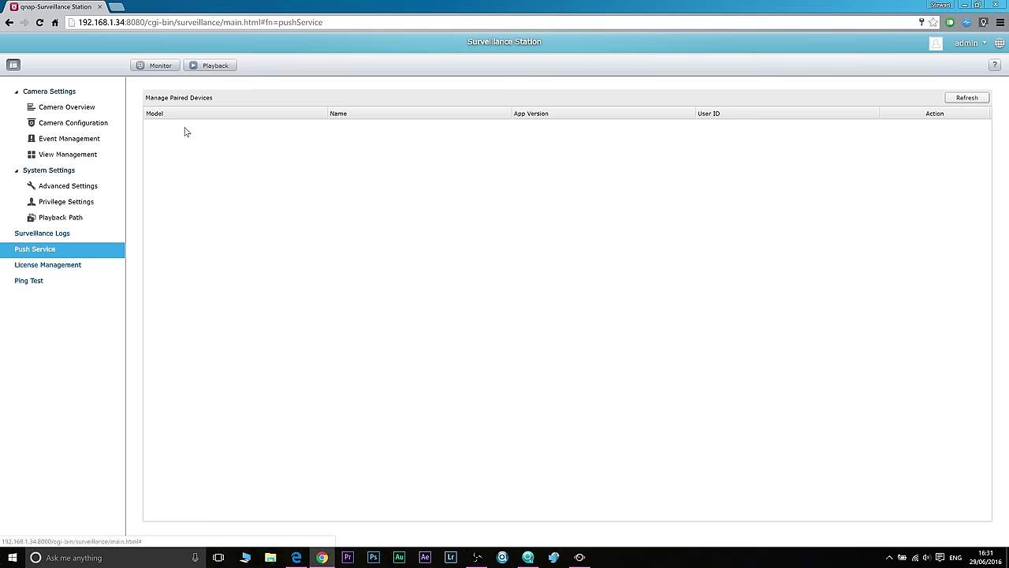
left_click(66, 269)
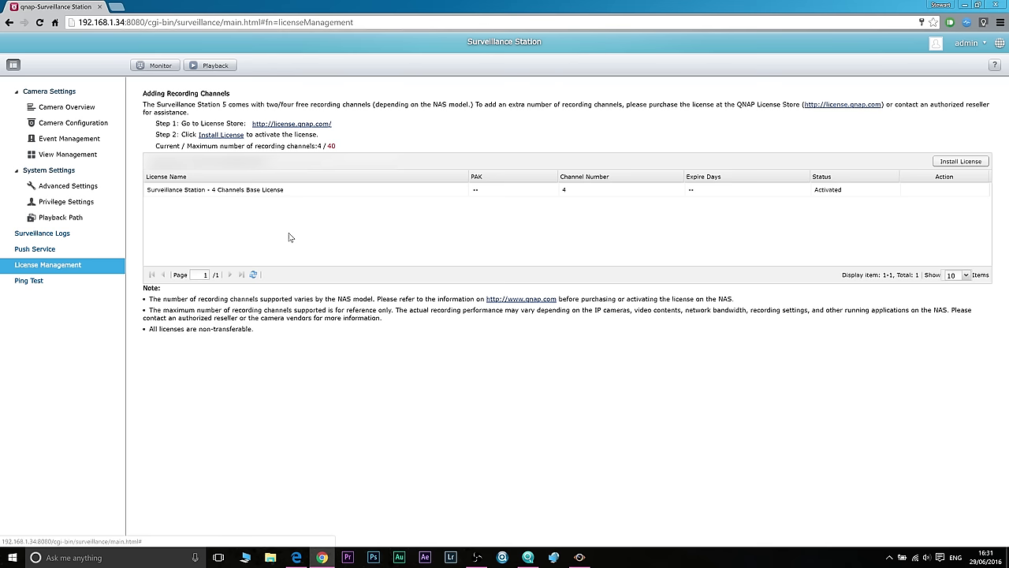
left_click(76, 286)
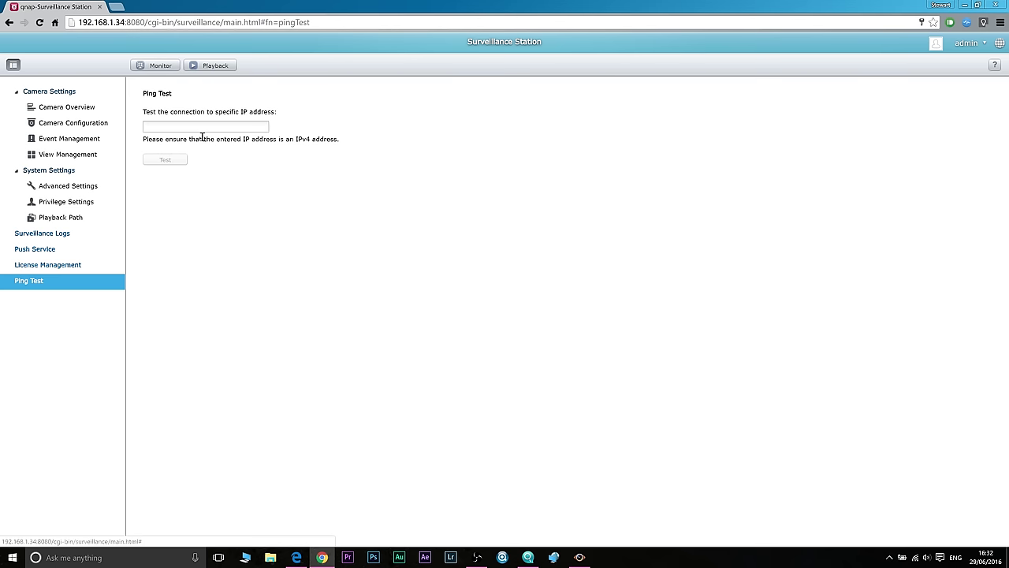
Step: Launch QVR Monitor to watch Camera 1's backyard feed live
left_click(162, 65)
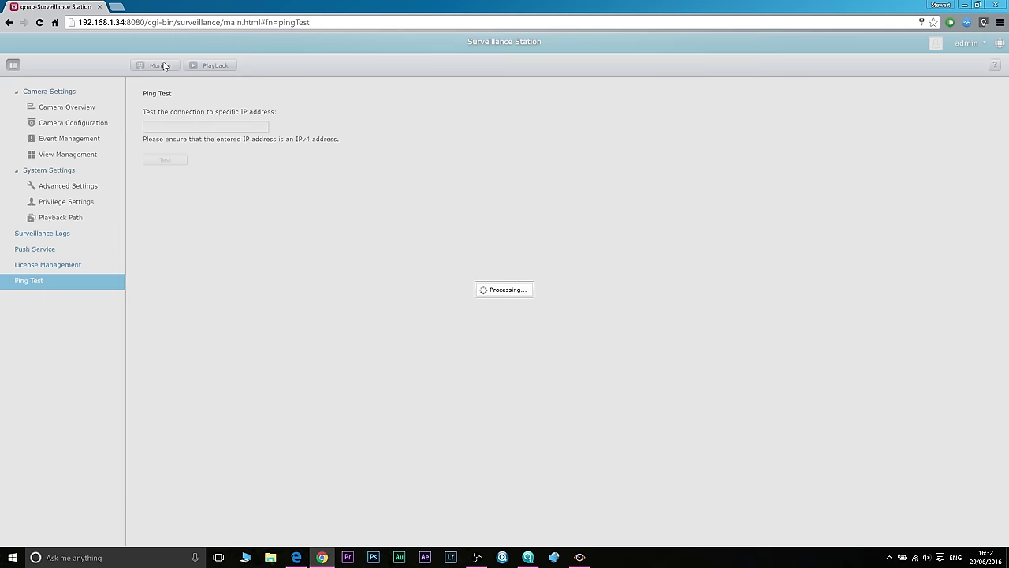